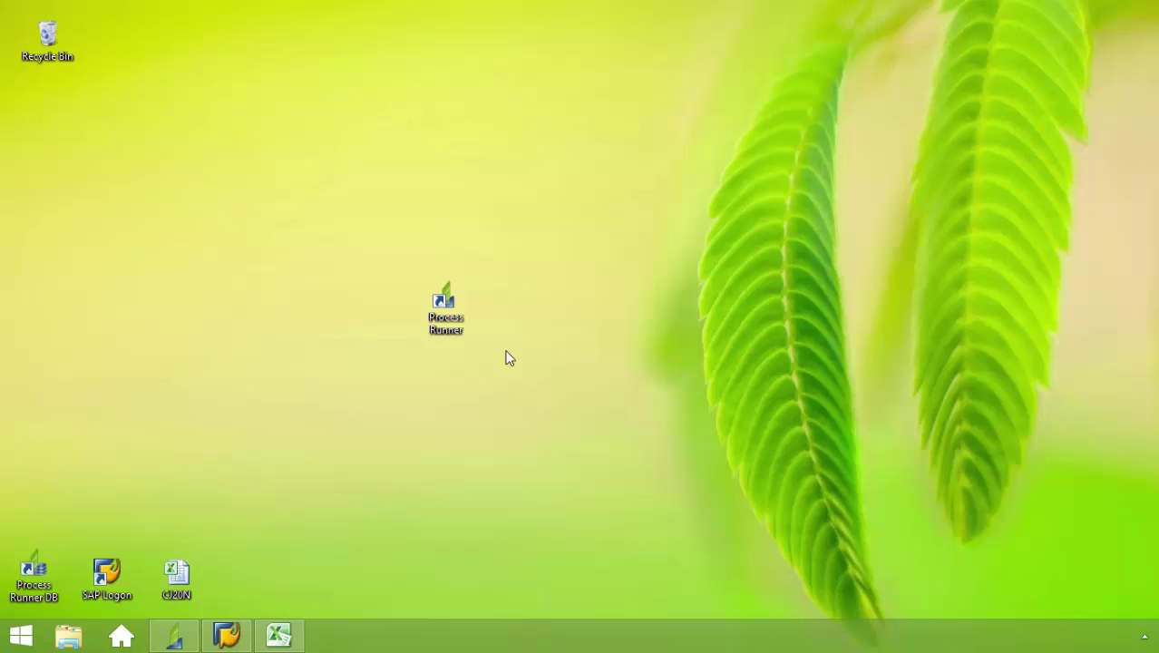
# - Glance at the CJ20N workbook, then put it away and bring Process Runner back up
pyautogui.click(264, 642)
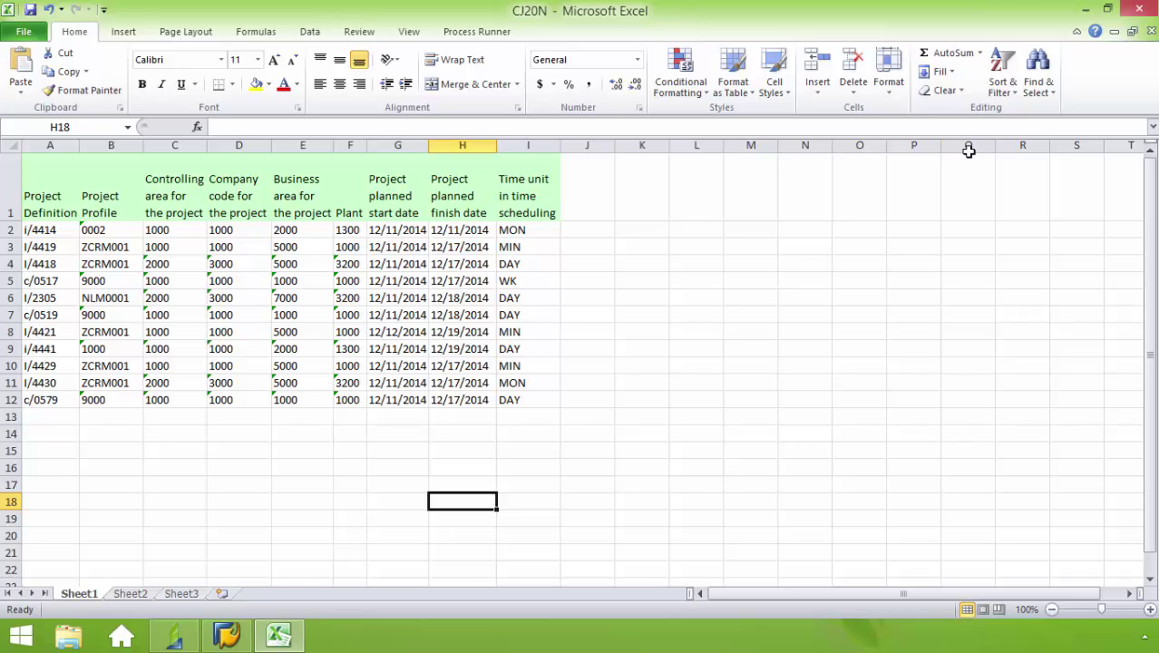
pyautogui.click(1089, 9)
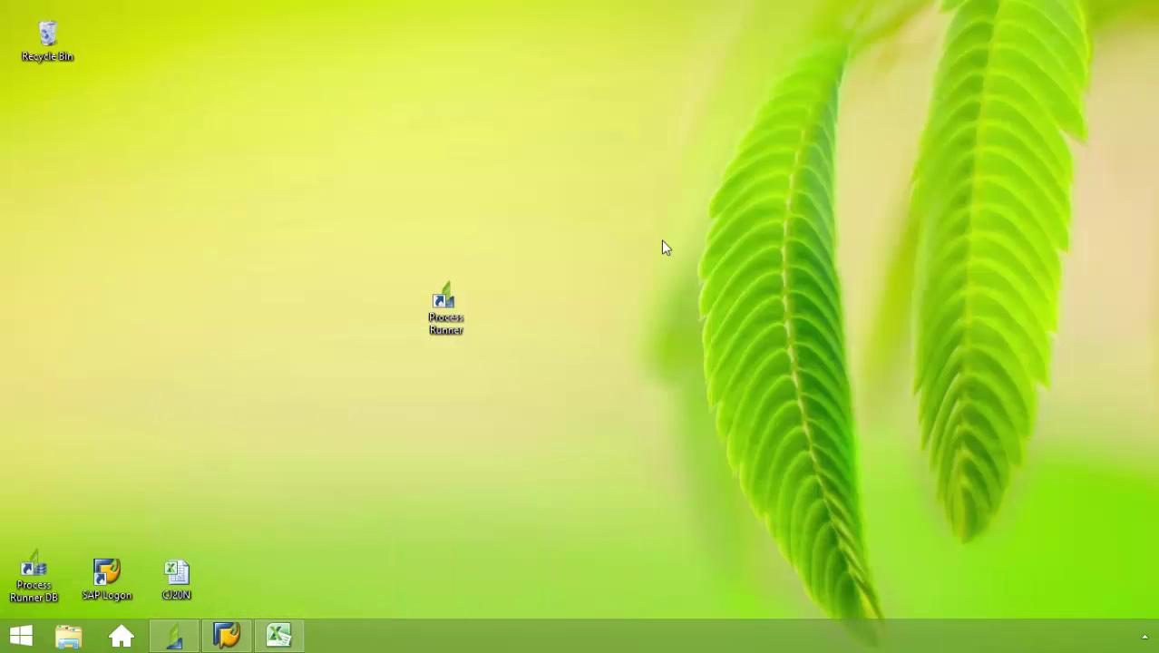
pyautogui.click(175, 635)
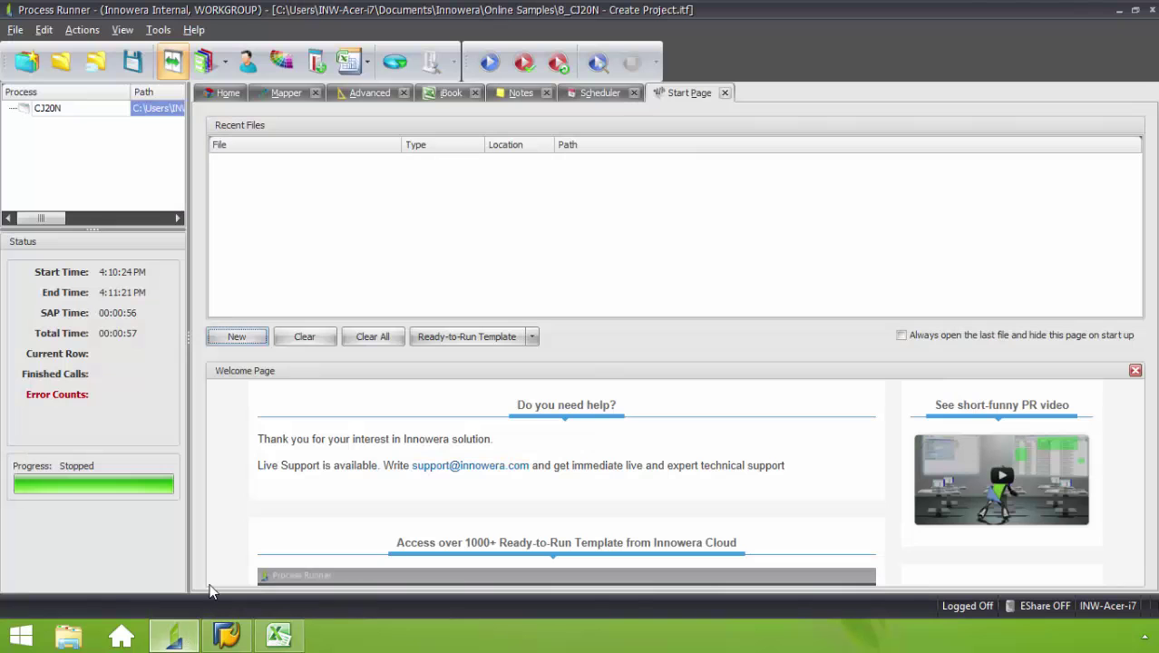
# - Create a new process for transaction code CJ20N, start recording, and confirm the SAP logon
pyautogui.click(257, 339)
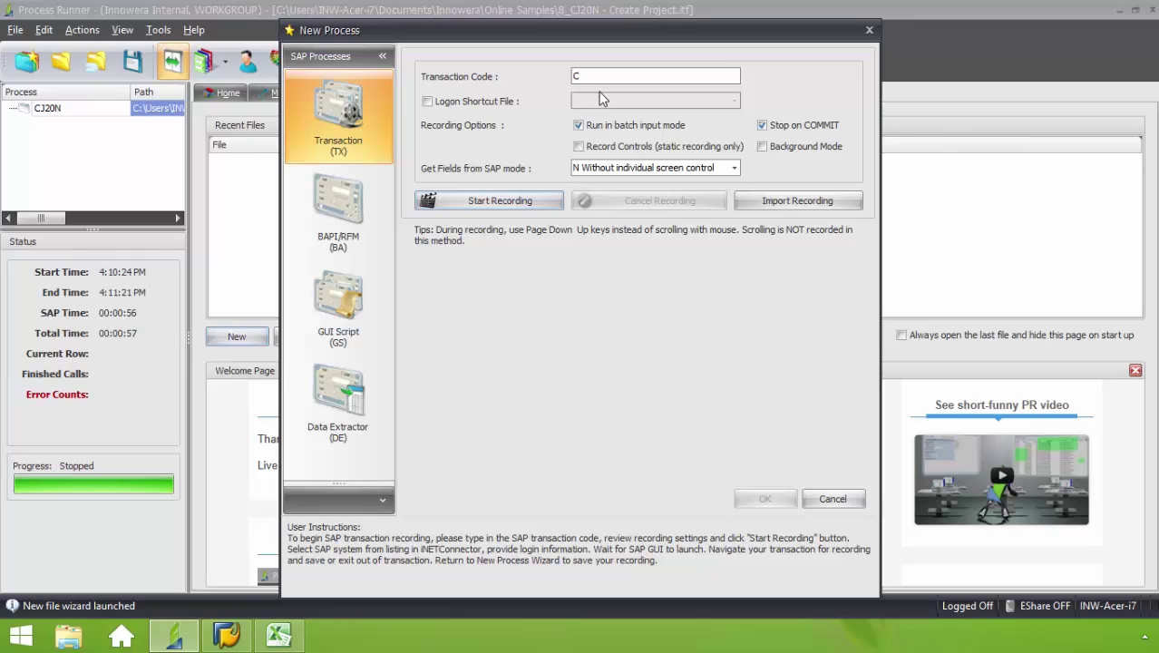
pyautogui.write('CJ20N')
pyautogui.click(494, 201)
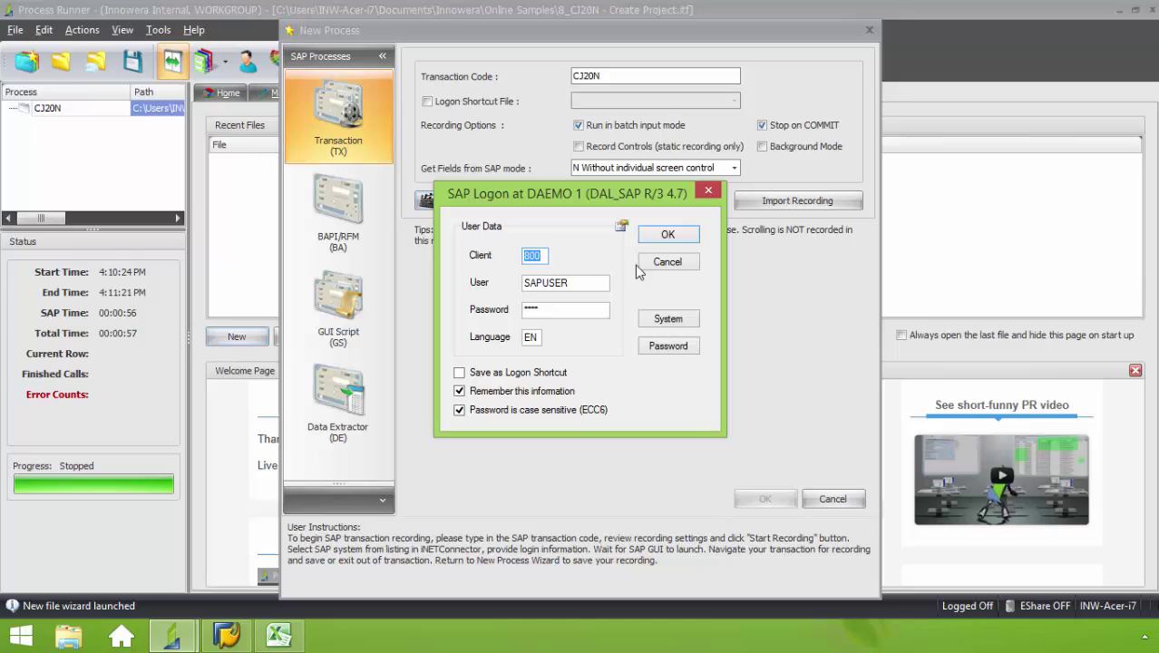
pyautogui.click(665, 236)
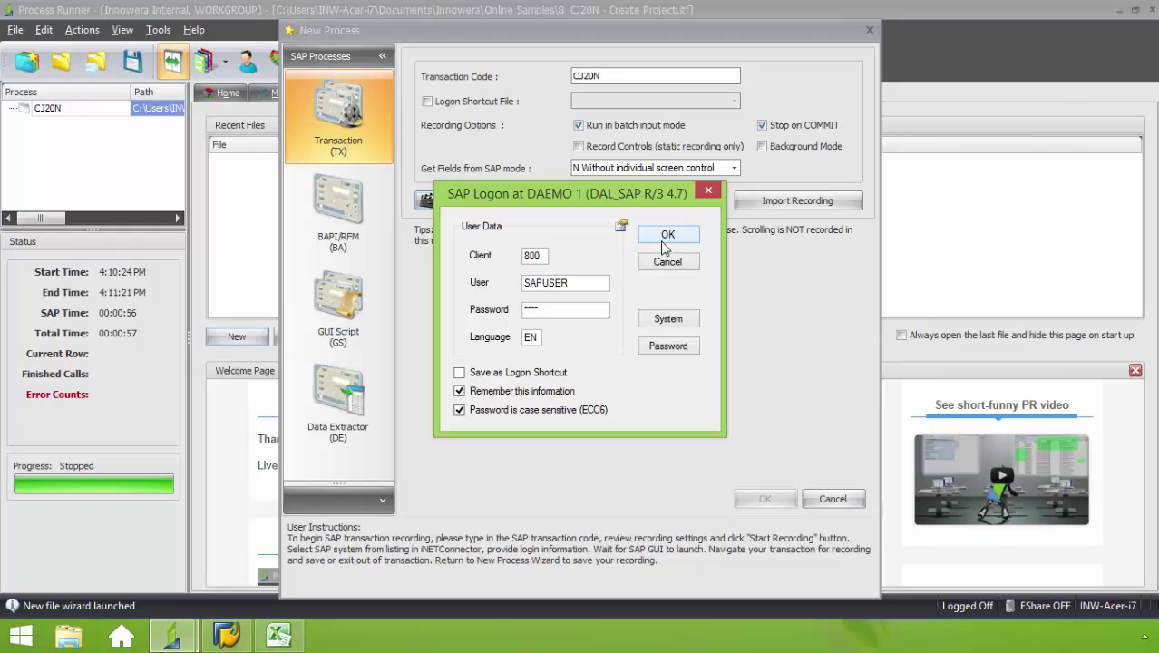
# - Log on to SAP, check the CJ20N workbook in Excel, then return to Project Builder
pyautogui.click(666, 238)
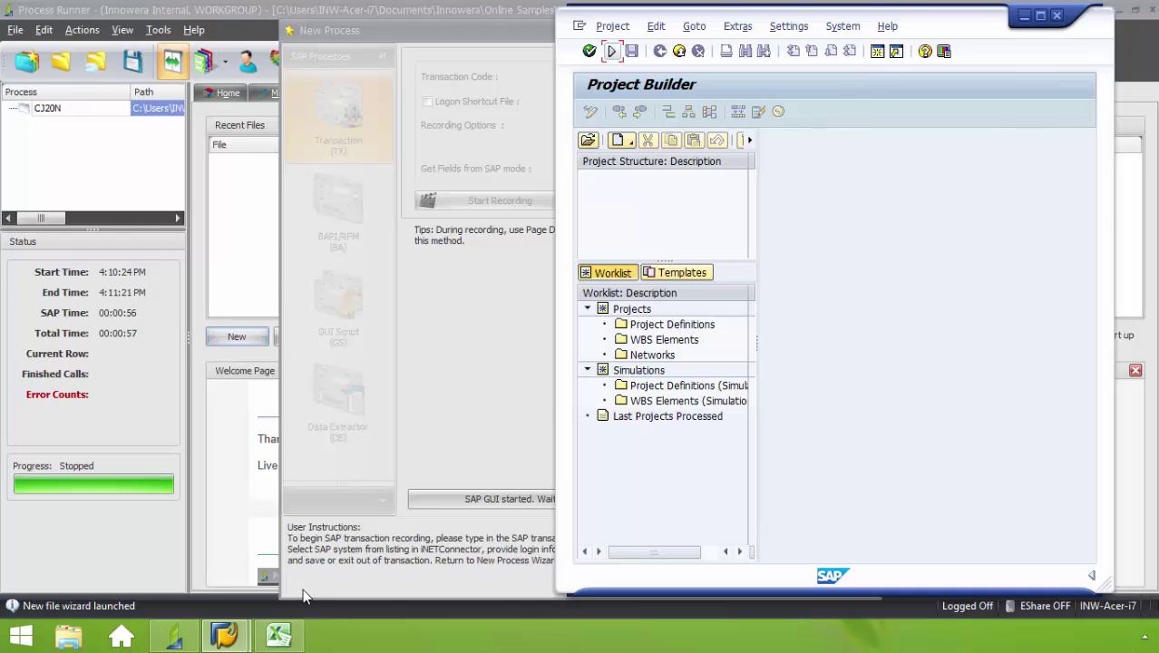
pyautogui.moveTo(286, 638)
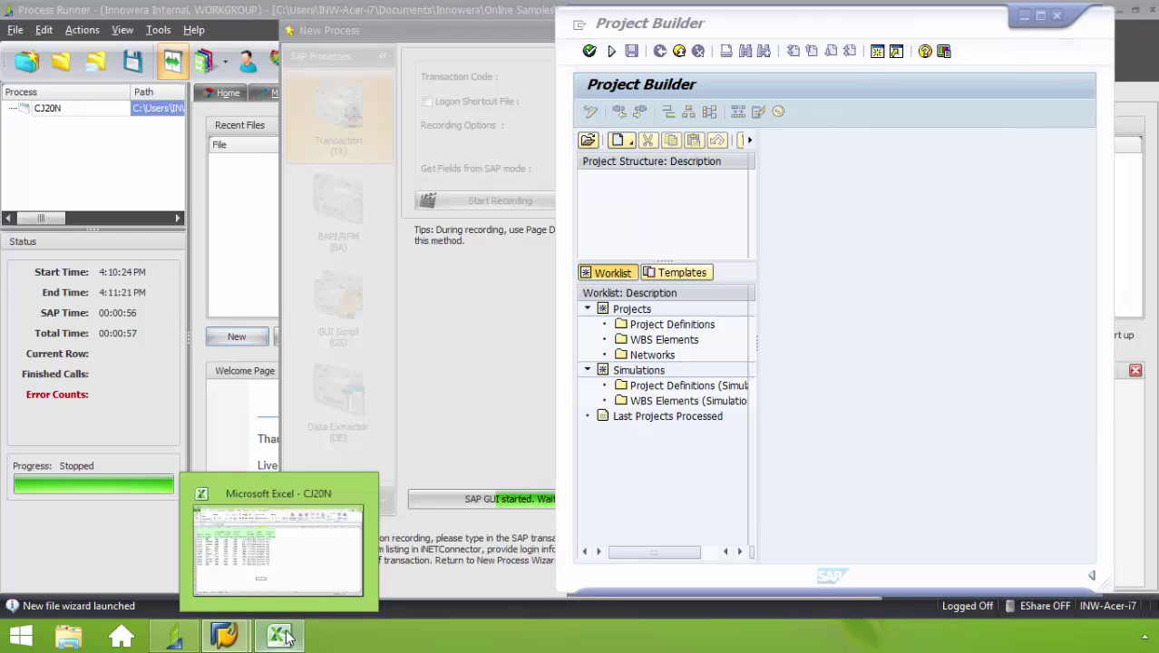
pyautogui.click(289, 590)
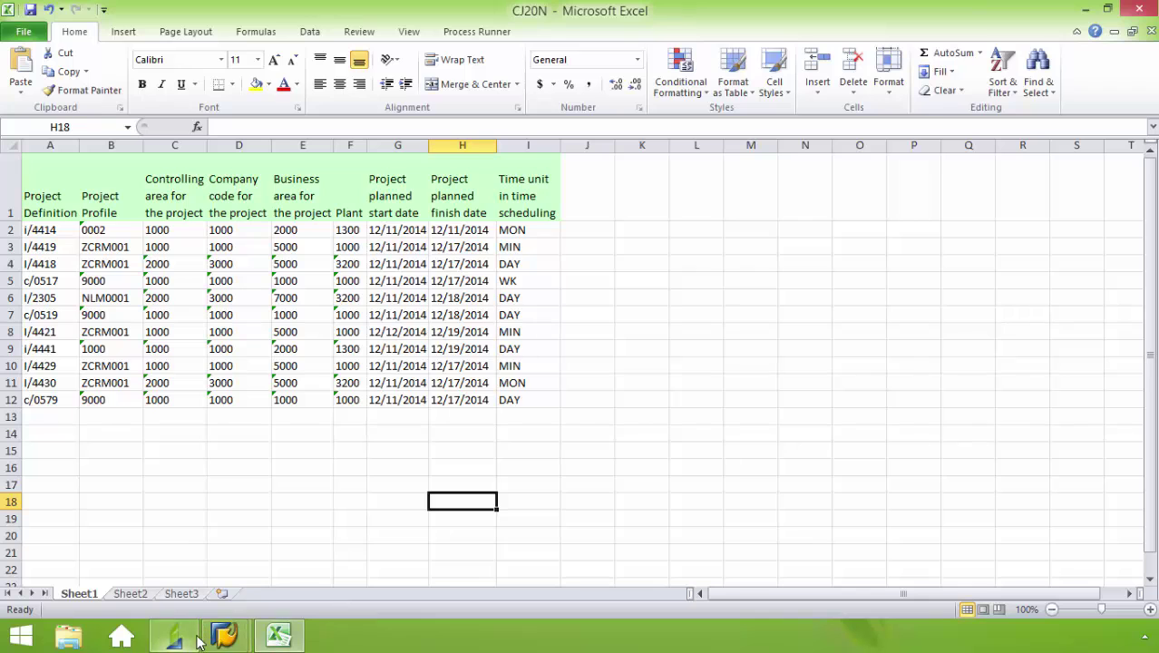
pyautogui.moveTo(224, 635)
pyautogui.click(318, 545)
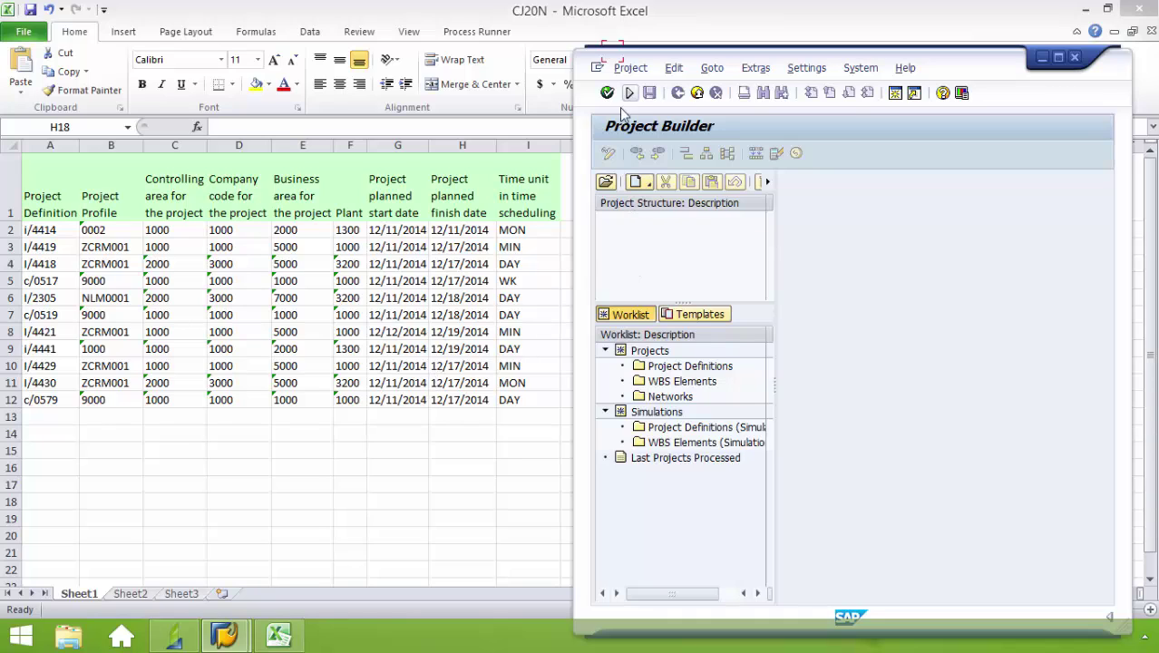
# - Create a new project via Project > New > Project with definition i/4414
pyautogui.click(631, 68)
pyautogui.moveTo(640, 89)
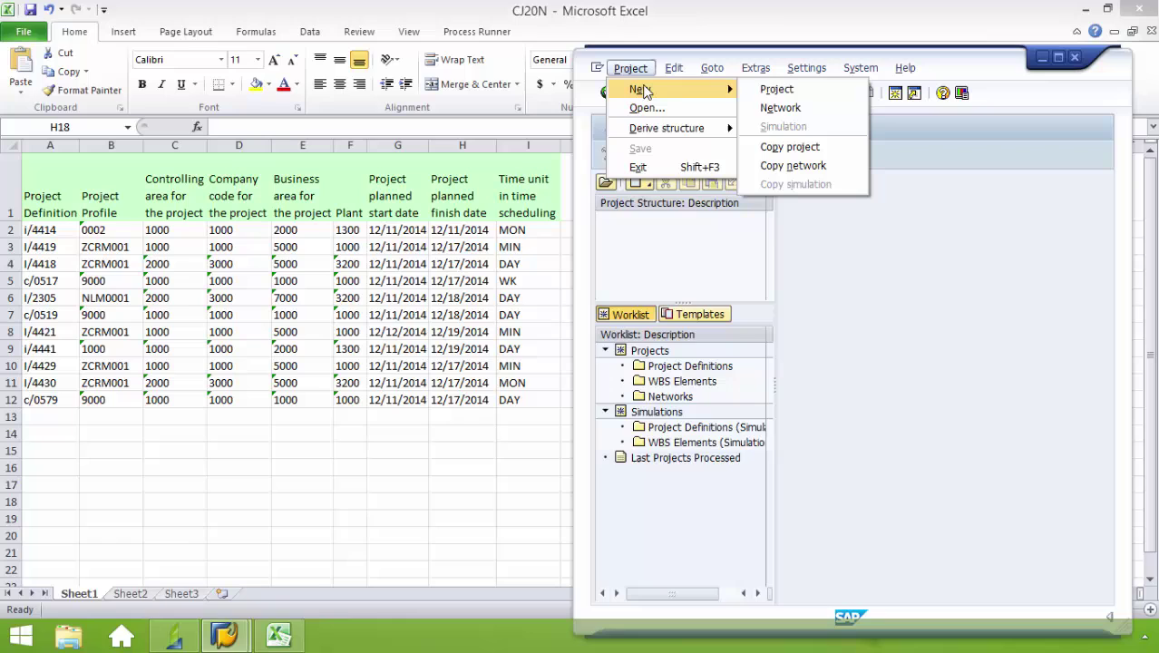
pyautogui.click(764, 87)
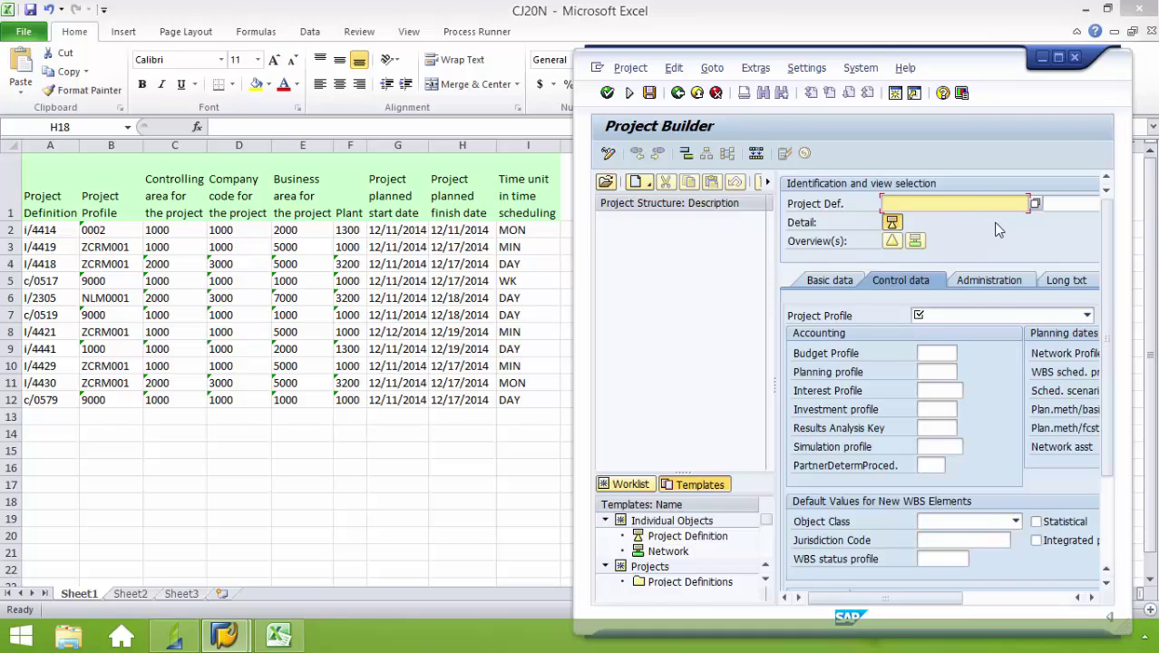
pyautogui.write('i')
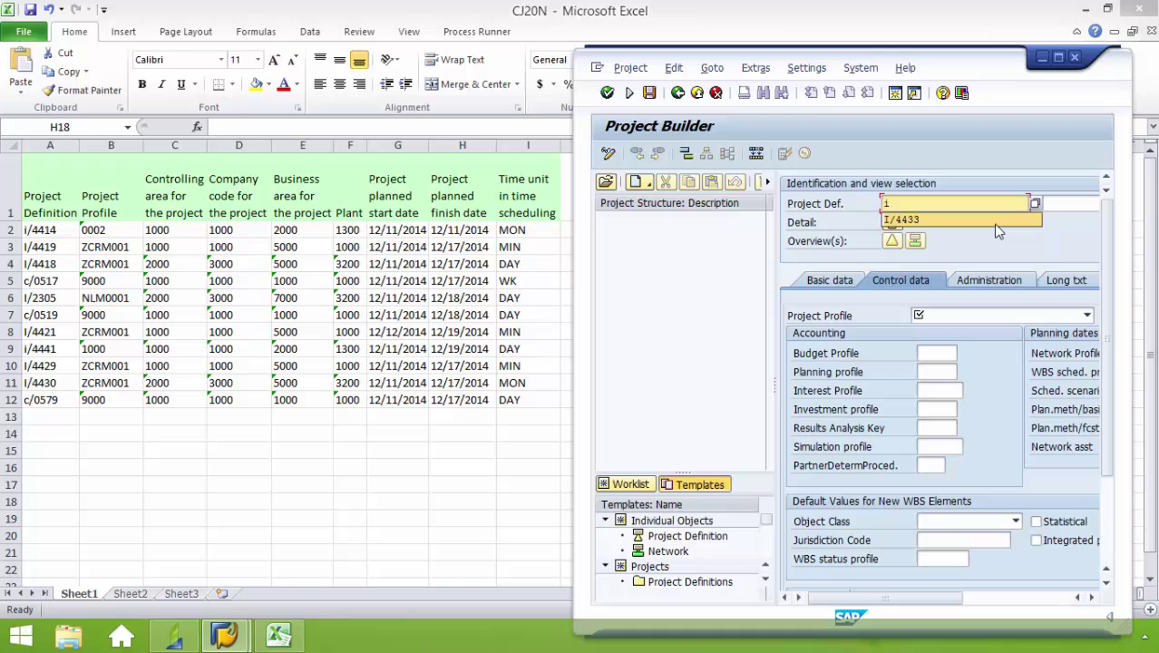
pyautogui.write('/4414')
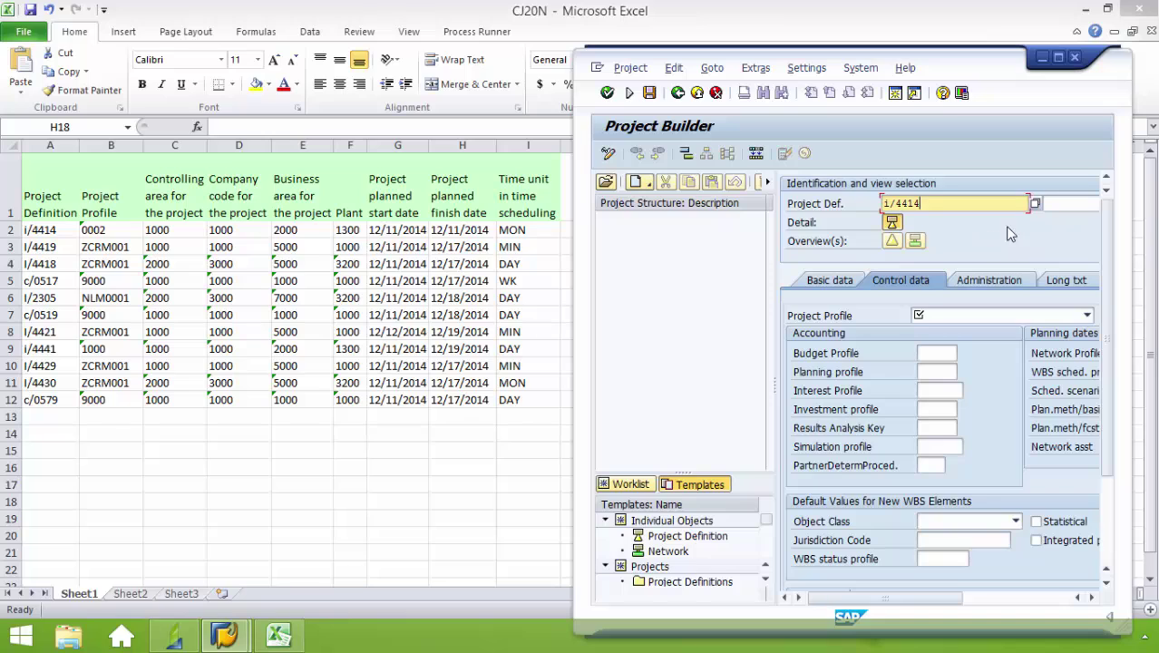
# - Choose Investment projects from the Project Profile list
pyautogui.click(1087, 315)
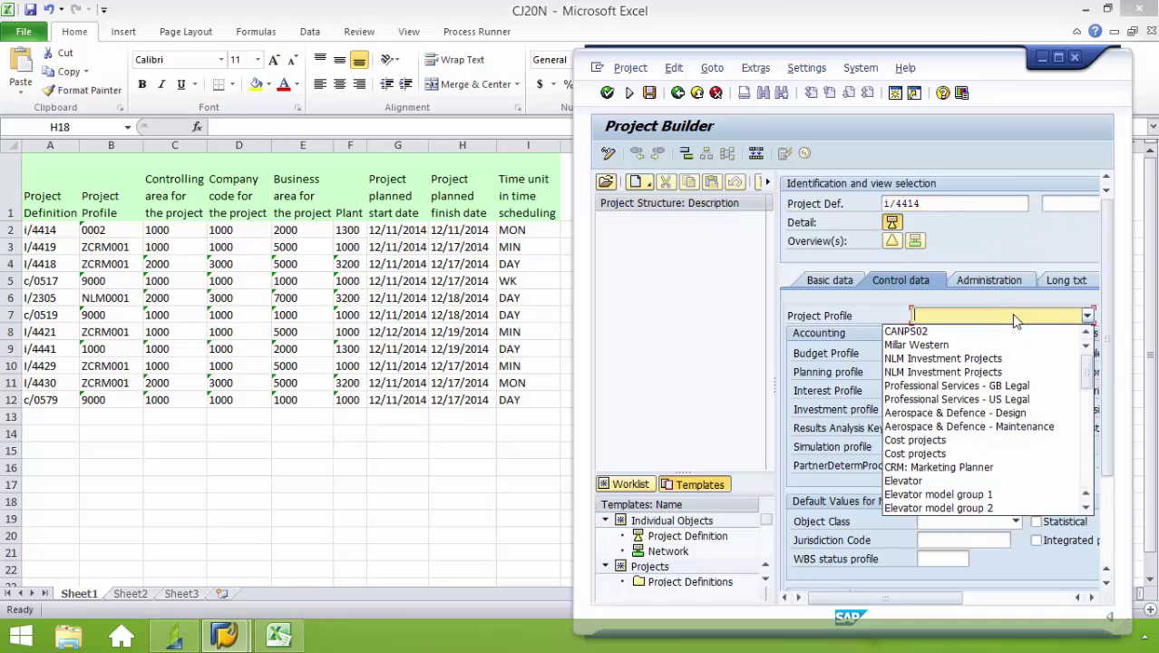
pyautogui.moveTo(1087, 362); pyautogui.dragTo(1080, 408)
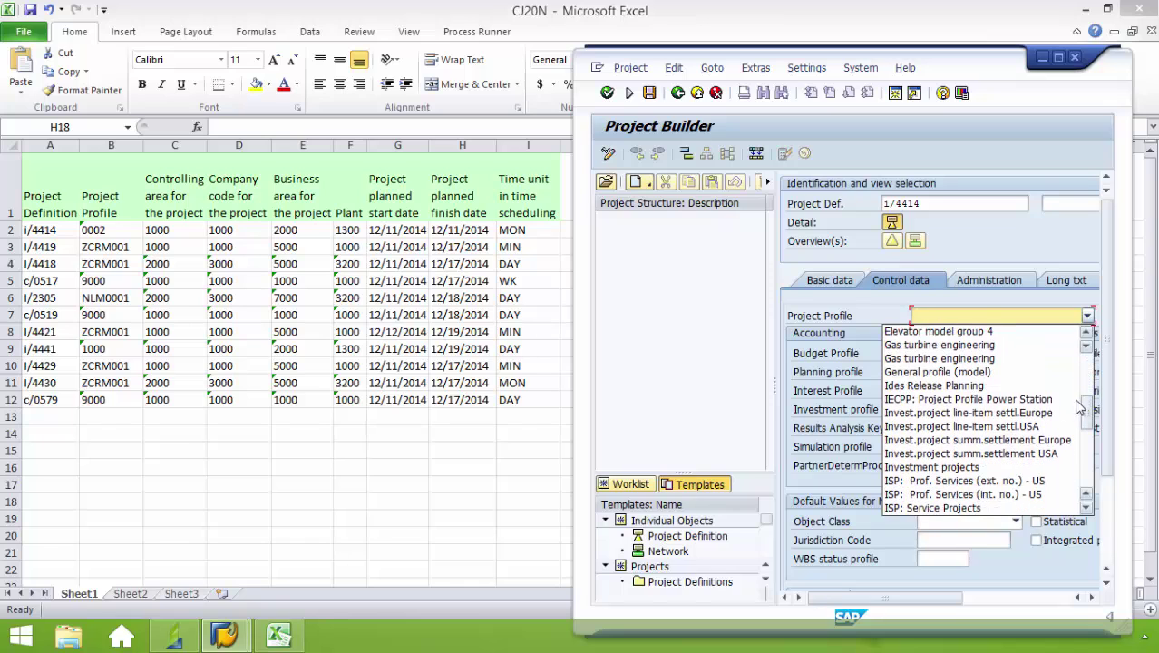
pyautogui.click(980, 468)
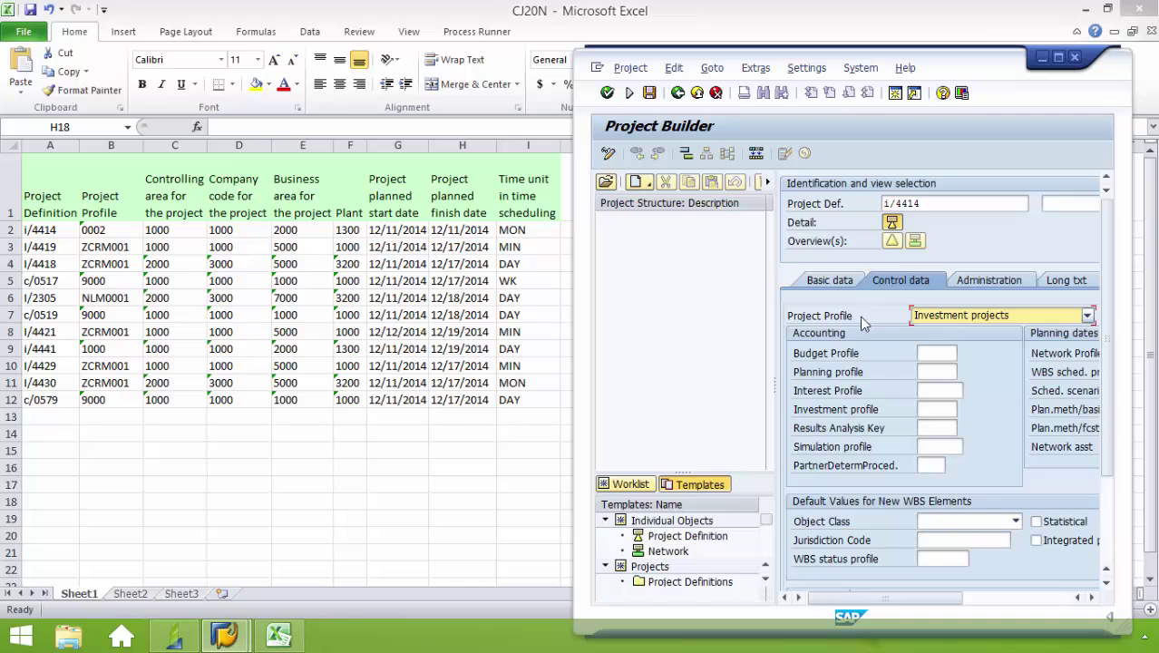
# - Confirm project I/4414 and assign controlling area 1000, company code 1000 and business area 2000
pyautogui.press('Return')
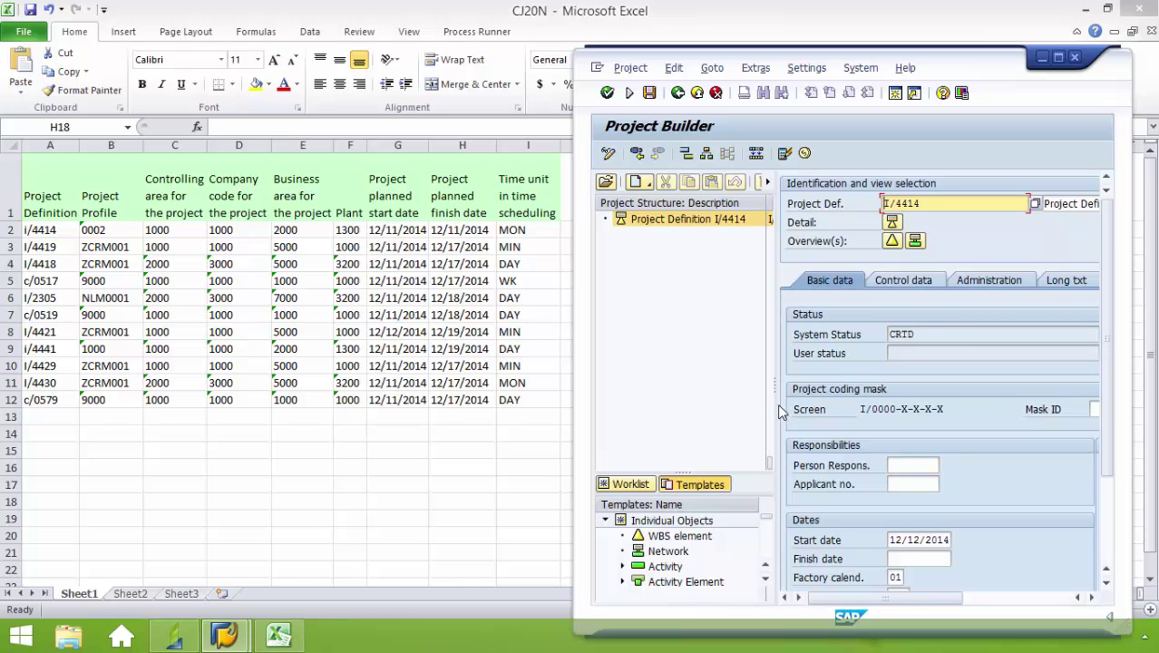
pyautogui.moveTo(776, 404); pyautogui.dragTo(621, 382)
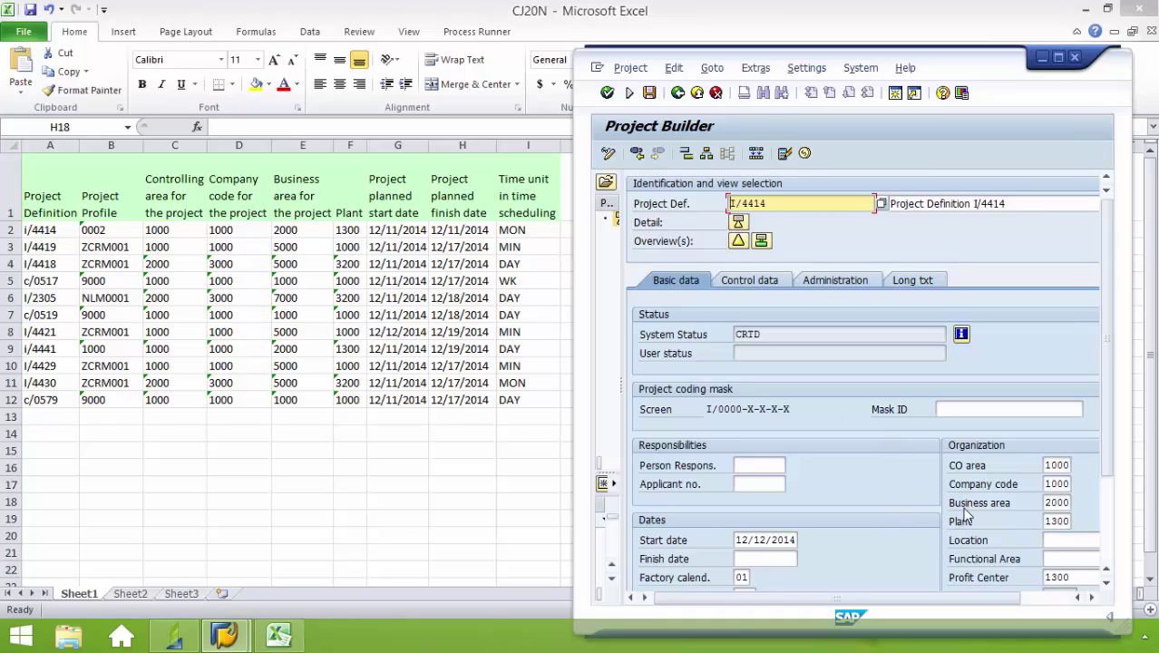
pyautogui.click(1063, 464)
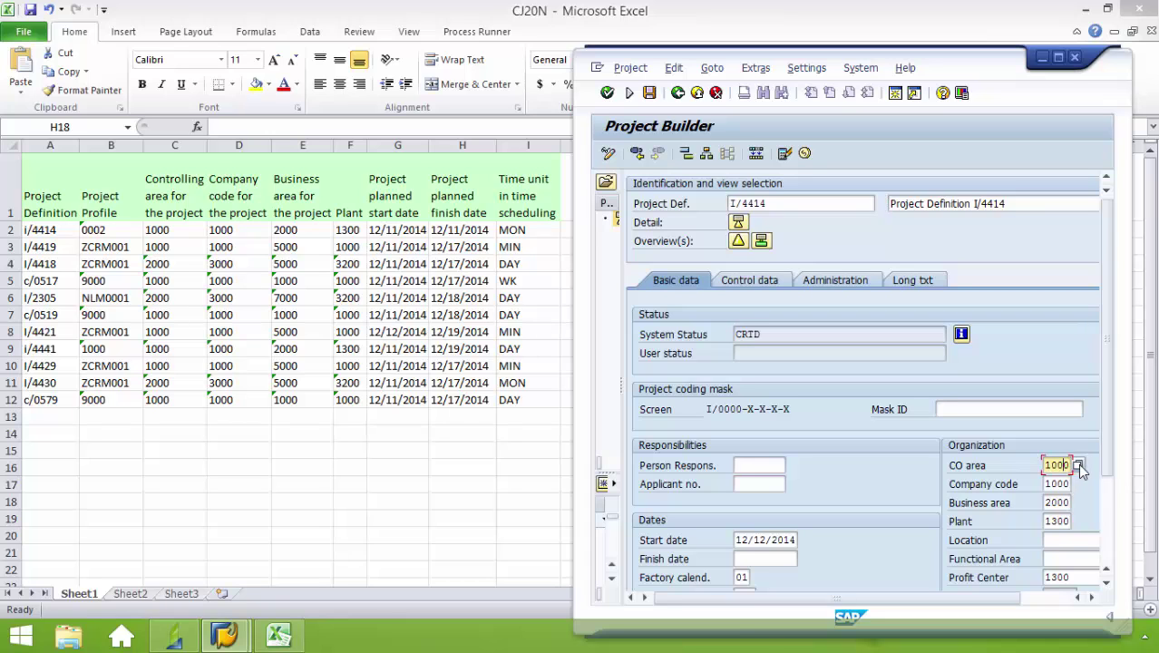
pyautogui.click(1080, 466)
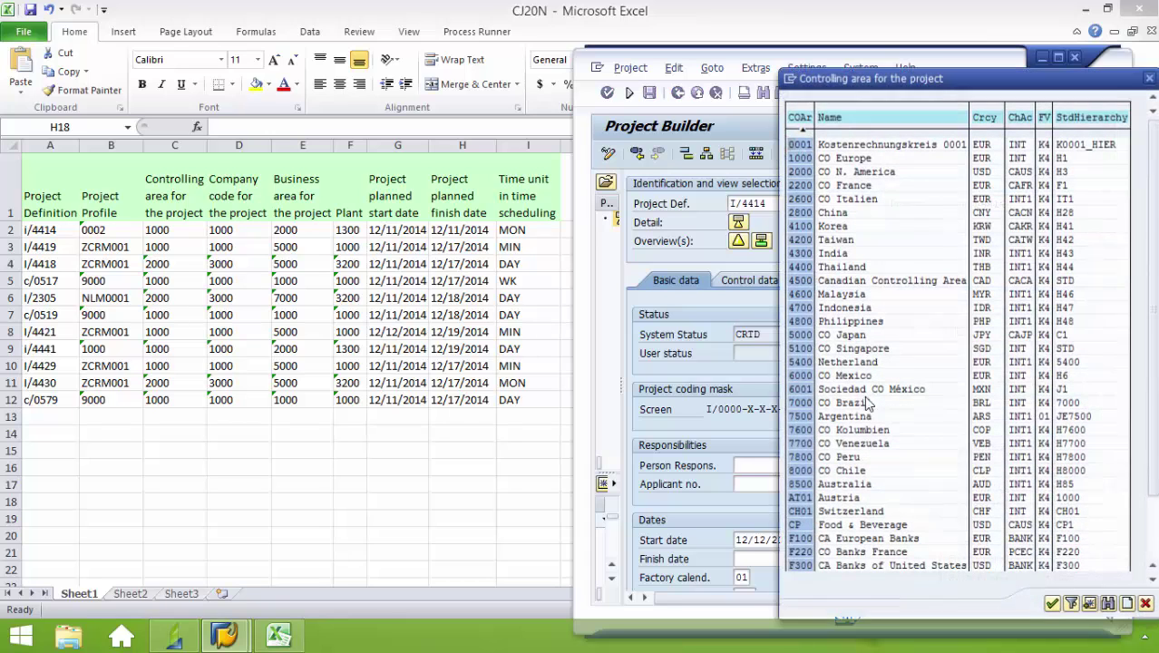
pyautogui.doubleClick(802, 159)
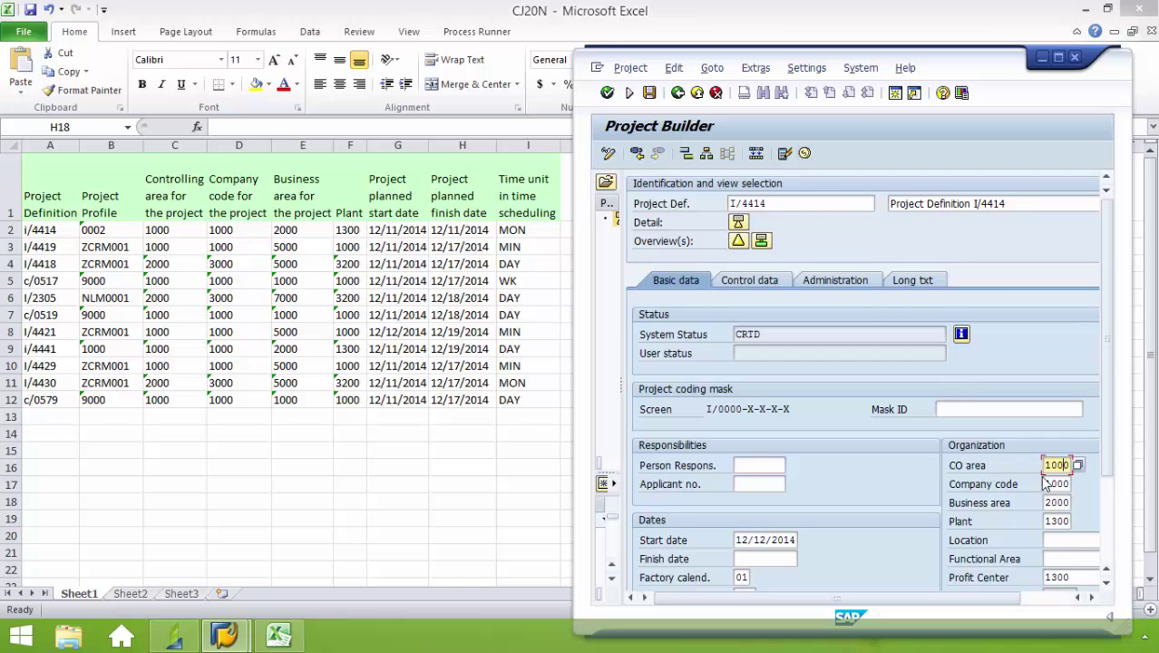
pyautogui.click(1071, 483)
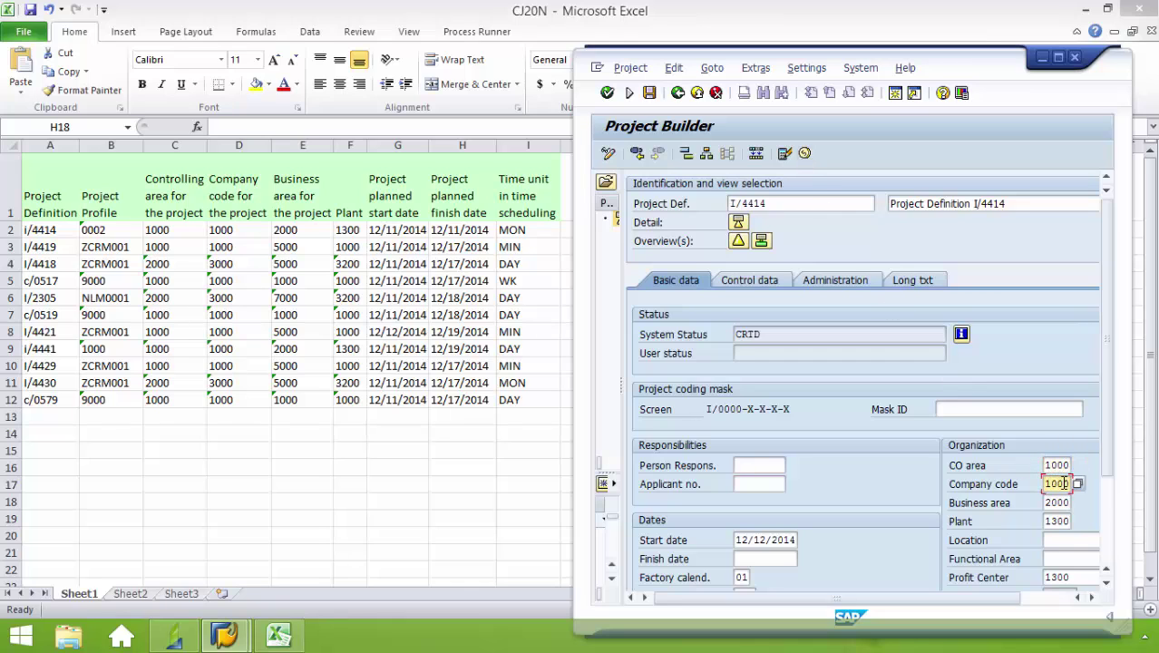
pyautogui.click(1080, 483)
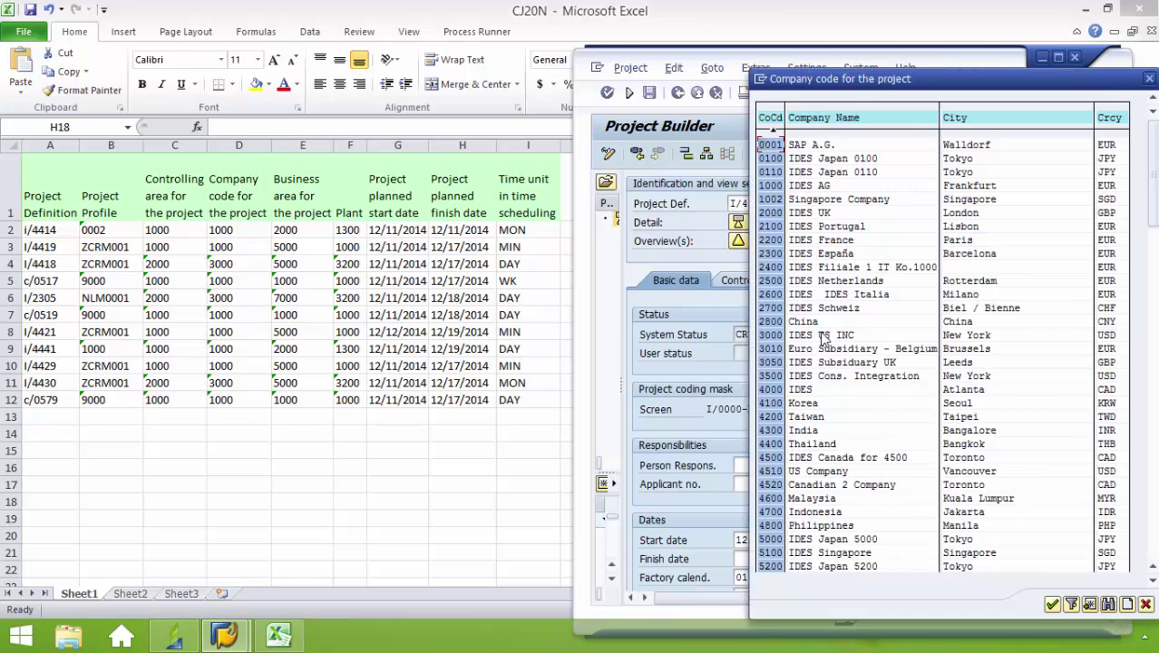
pyautogui.doubleClick(771, 186)
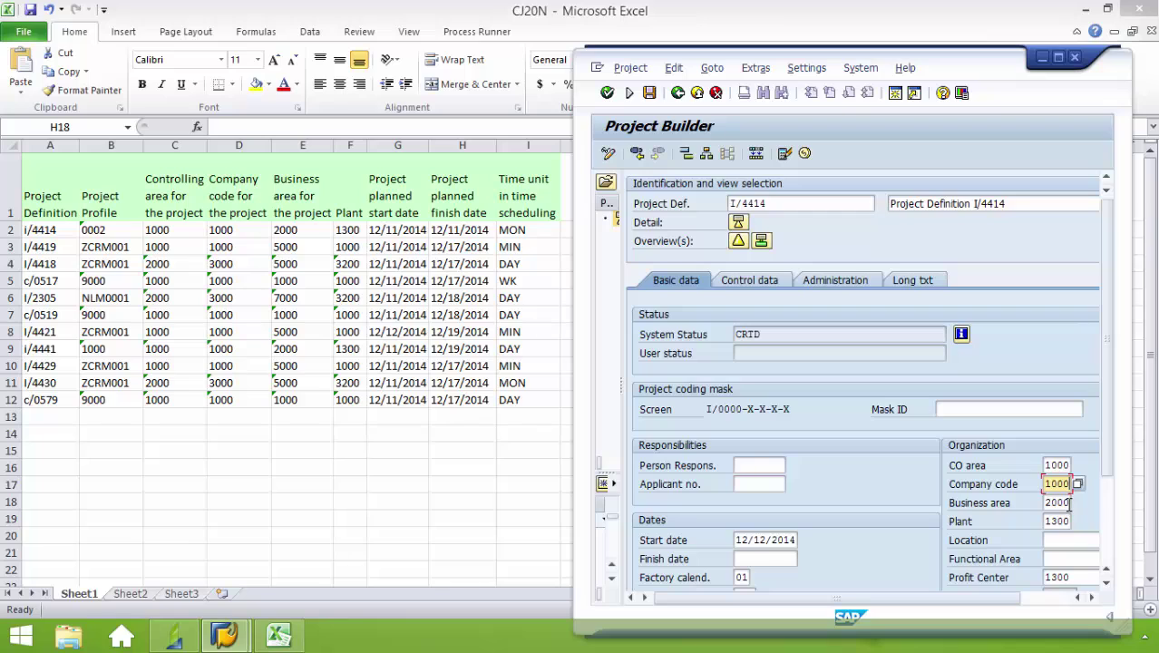
pyautogui.click(1069, 504)
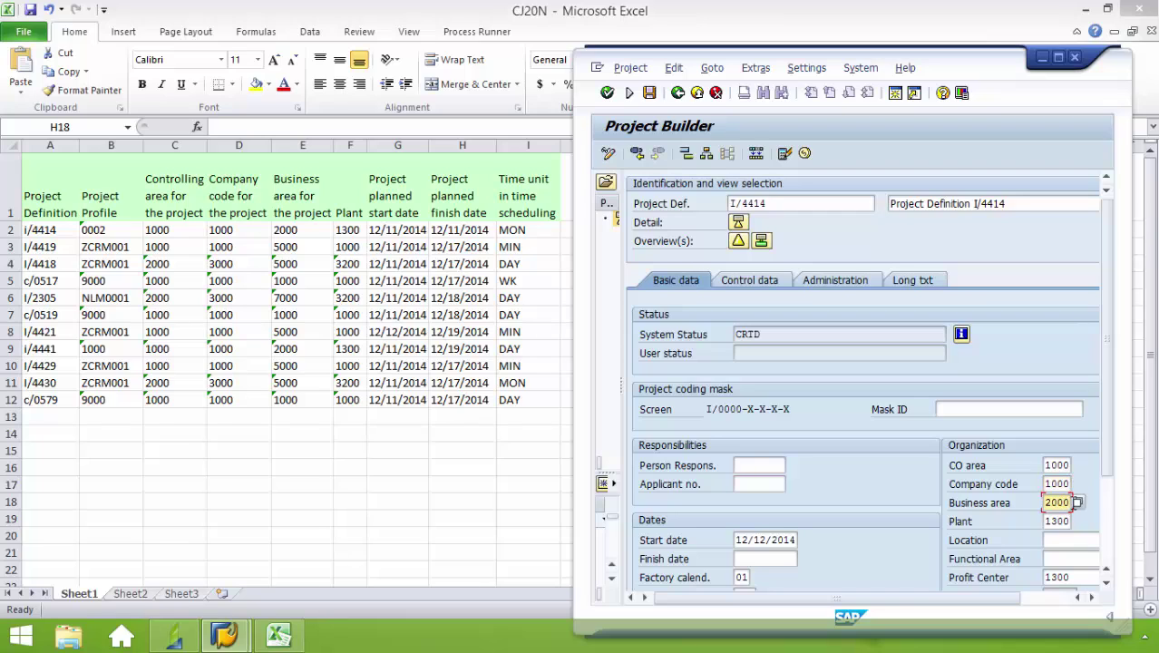
pyautogui.click(1079, 503)
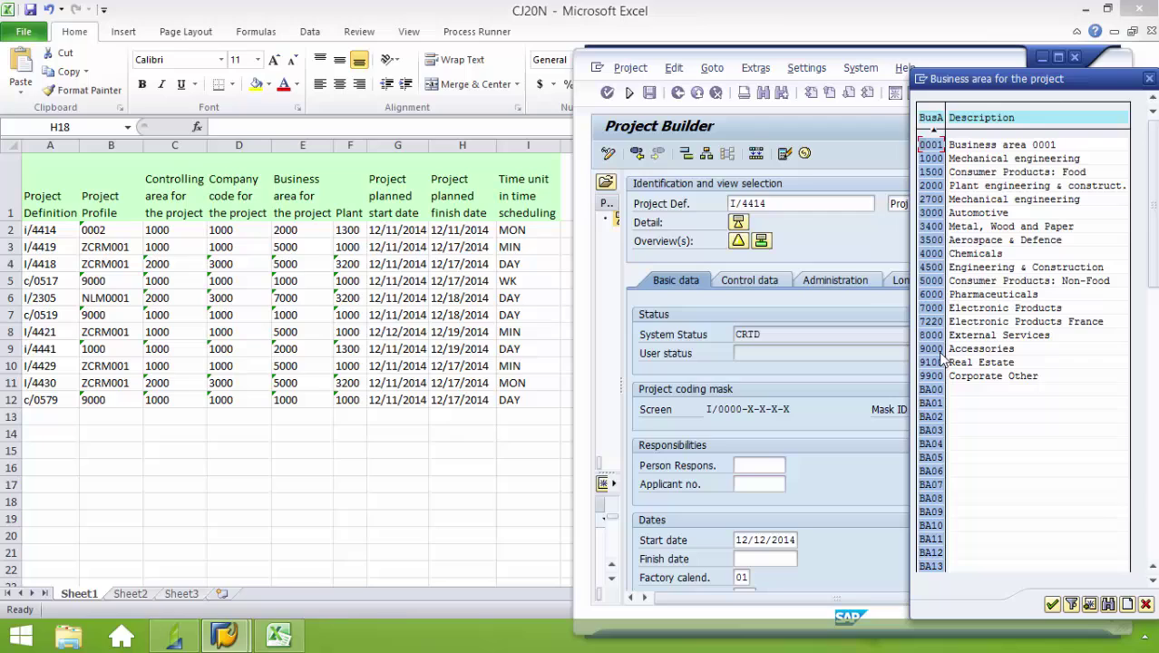
pyautogui.doubleClick(934, 187)
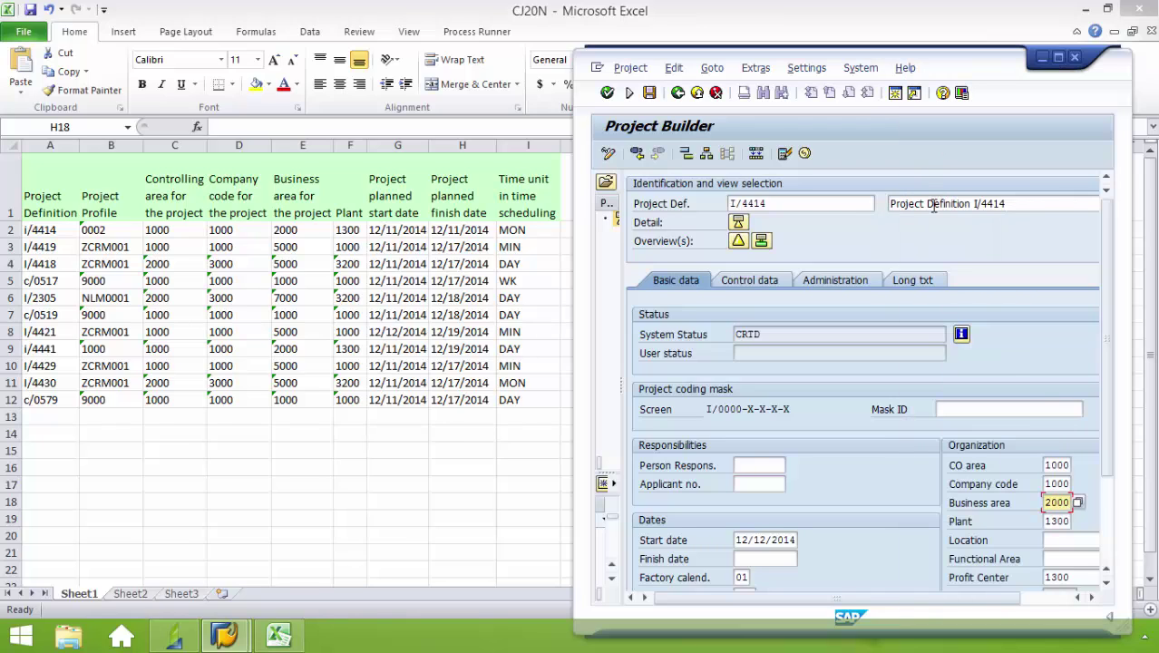
# - Set plant 1300 and start date 12/11/2014, and begin entering the finish date 12/11
pyautogui.click(1069, 521)
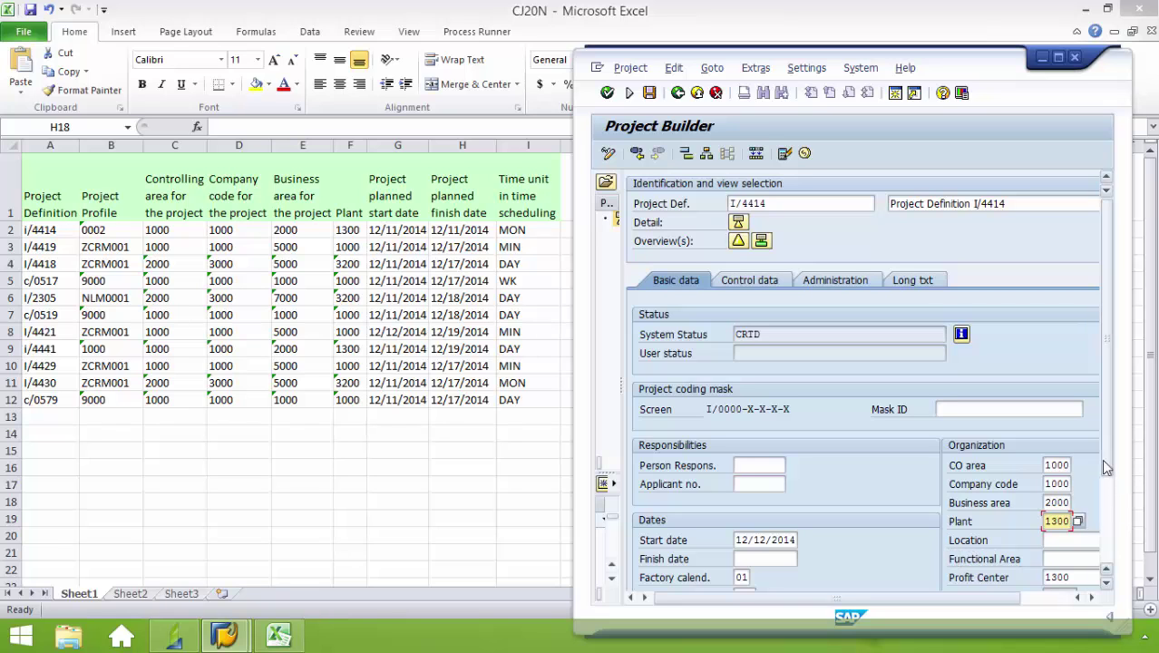
pyautogui.moveTo(1105, 466); pyautogui.dragTo(1101, 554)
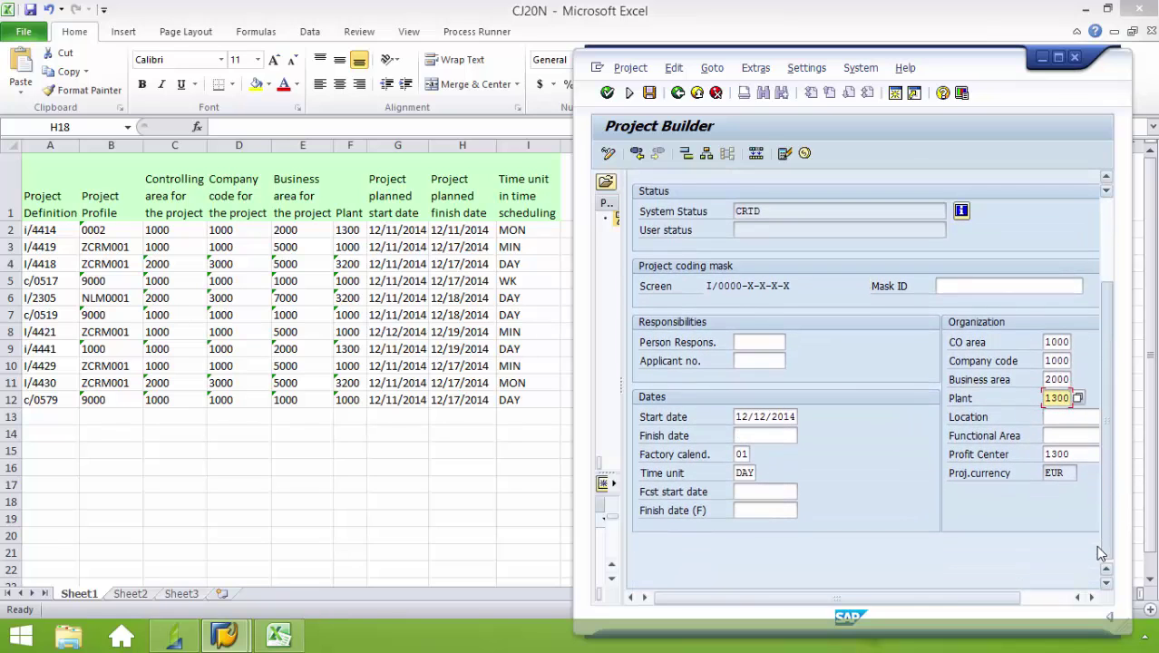
pyautogui.doubleClick(765, 416)
pyautogui.press('Delete')
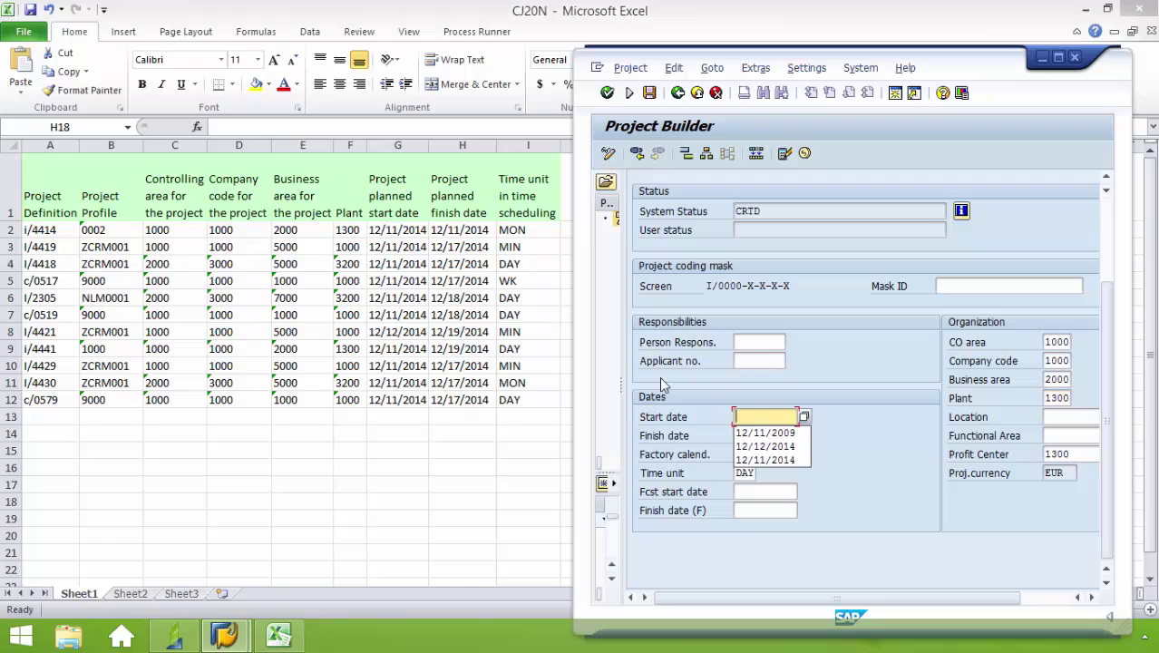
pyautogui.write('12')
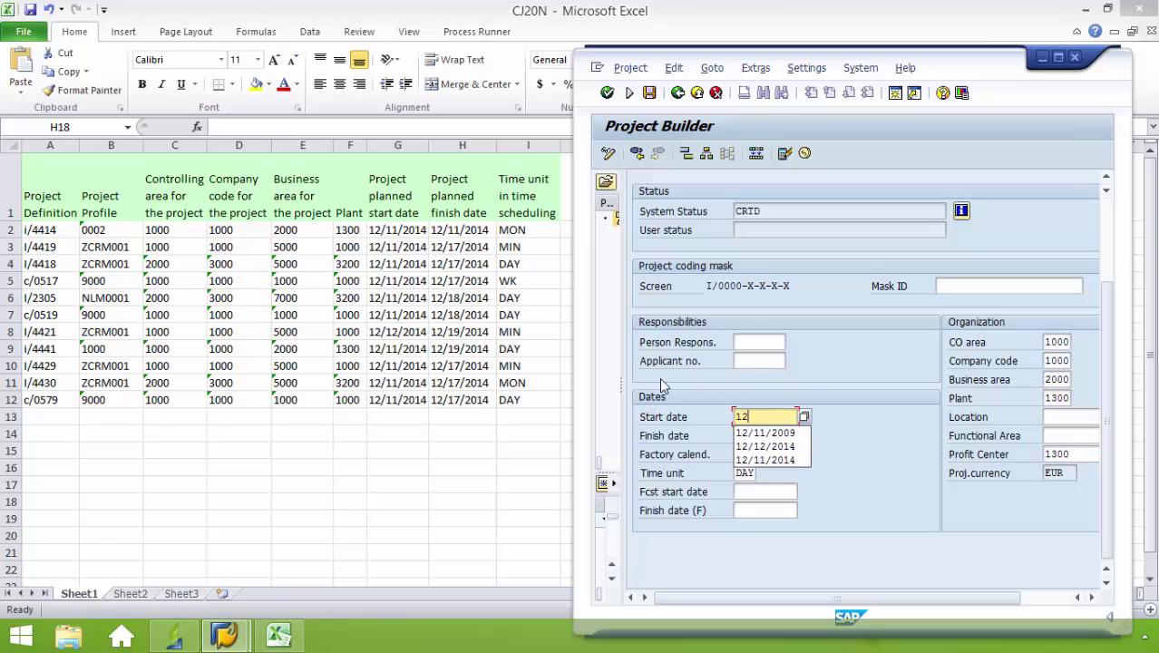
pyautogui.click(785, 461)
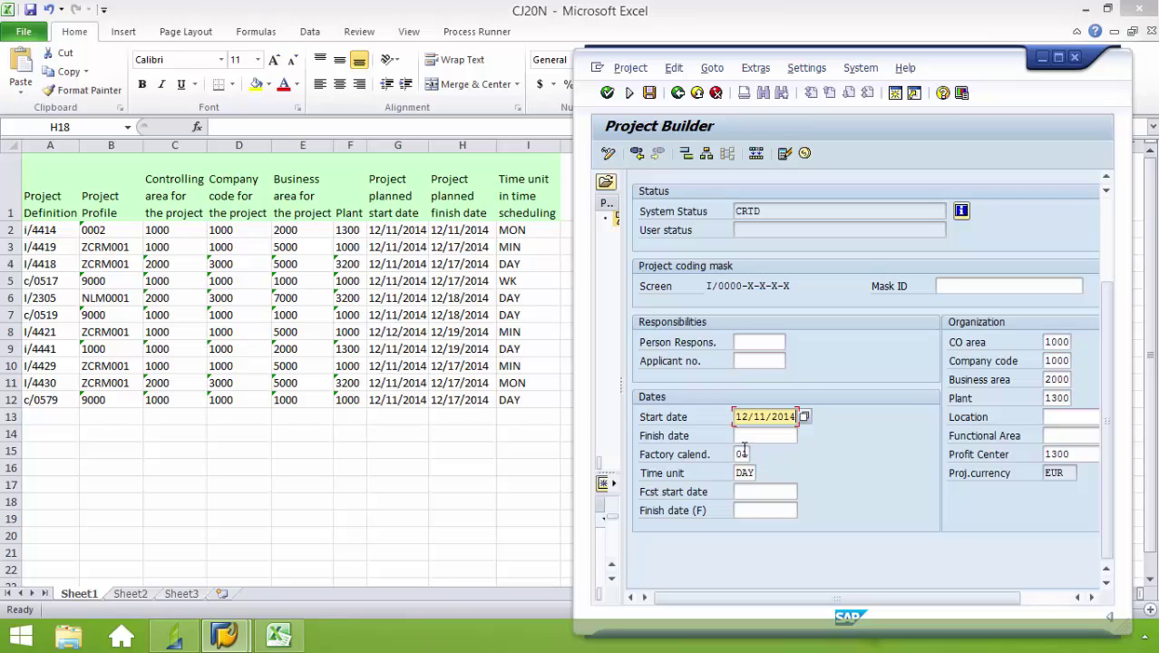
pyautogui.click(746, 438)
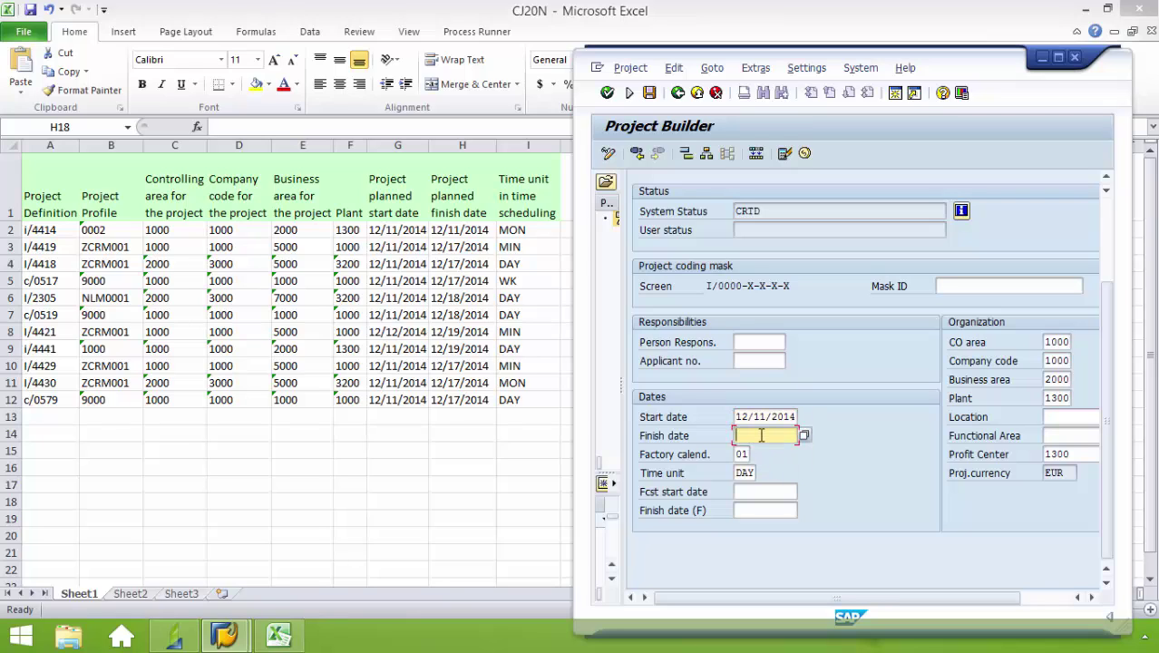
pyautogui.write('12')
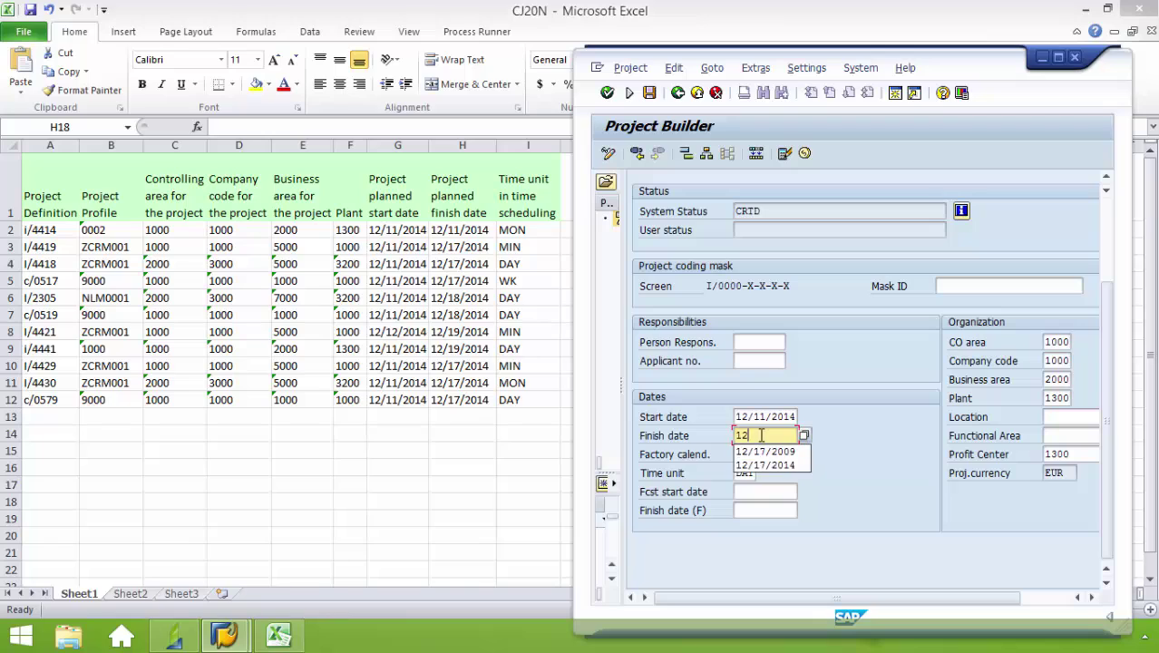
pyautogui.write('/11/2014')
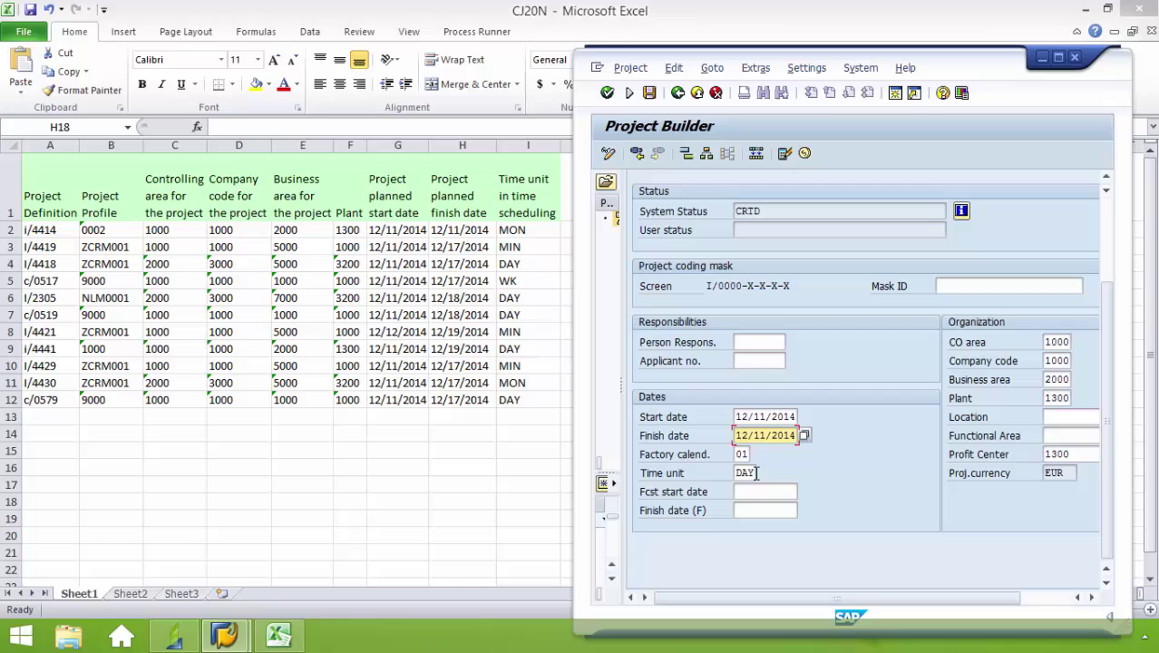
# - Set the time unit to MON, check the project data, and save I/4414
pyautogui.click(752, 473)
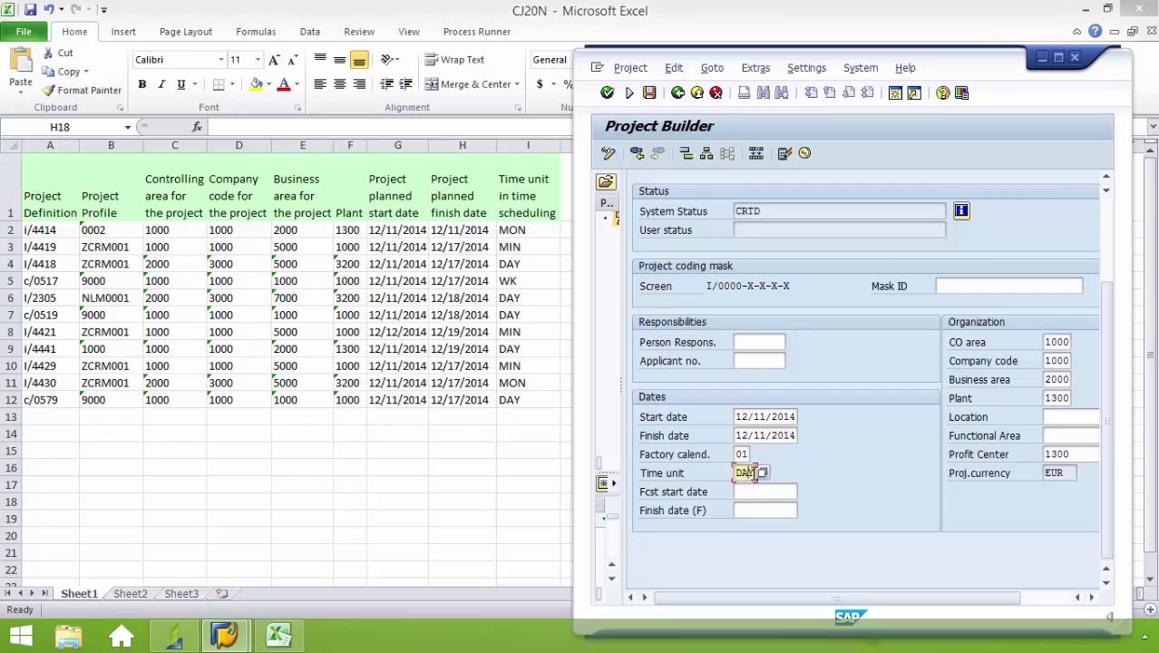
pyautogui.press('F4')
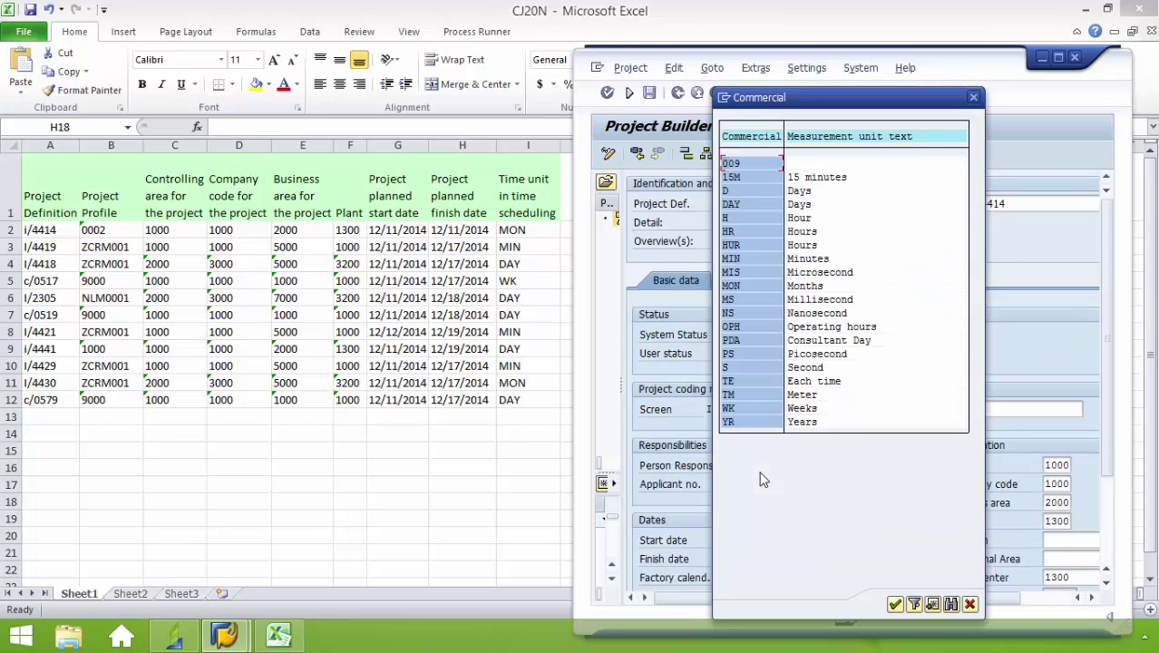
pyautogui.click(751, 285)
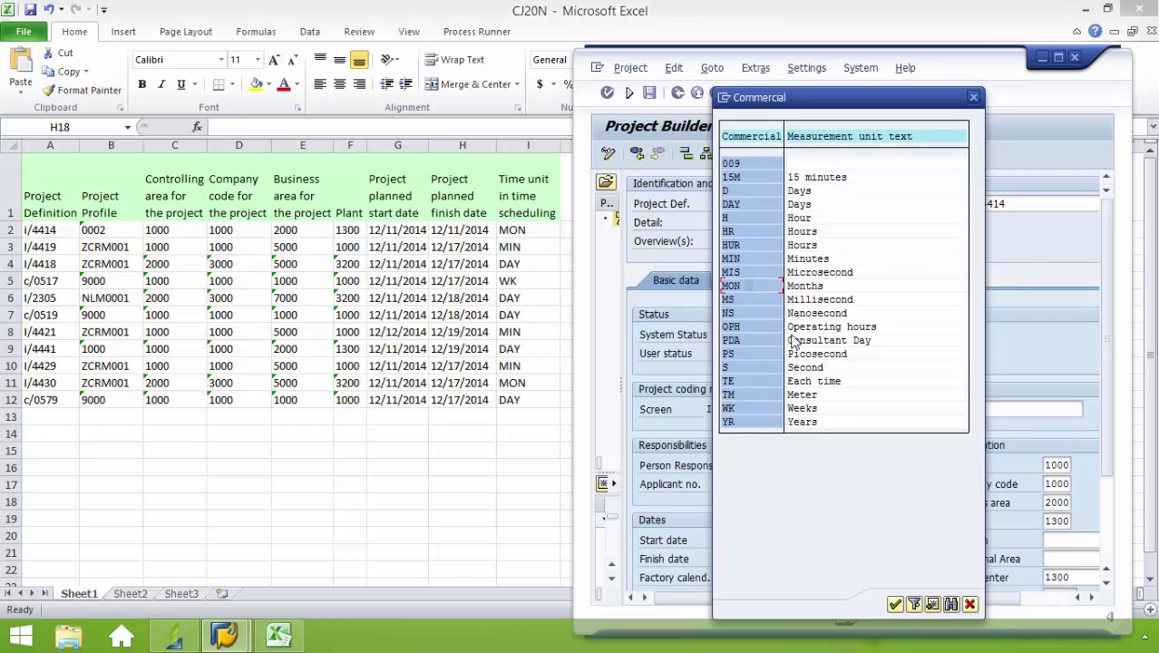
pyautogui.click(895, 605)
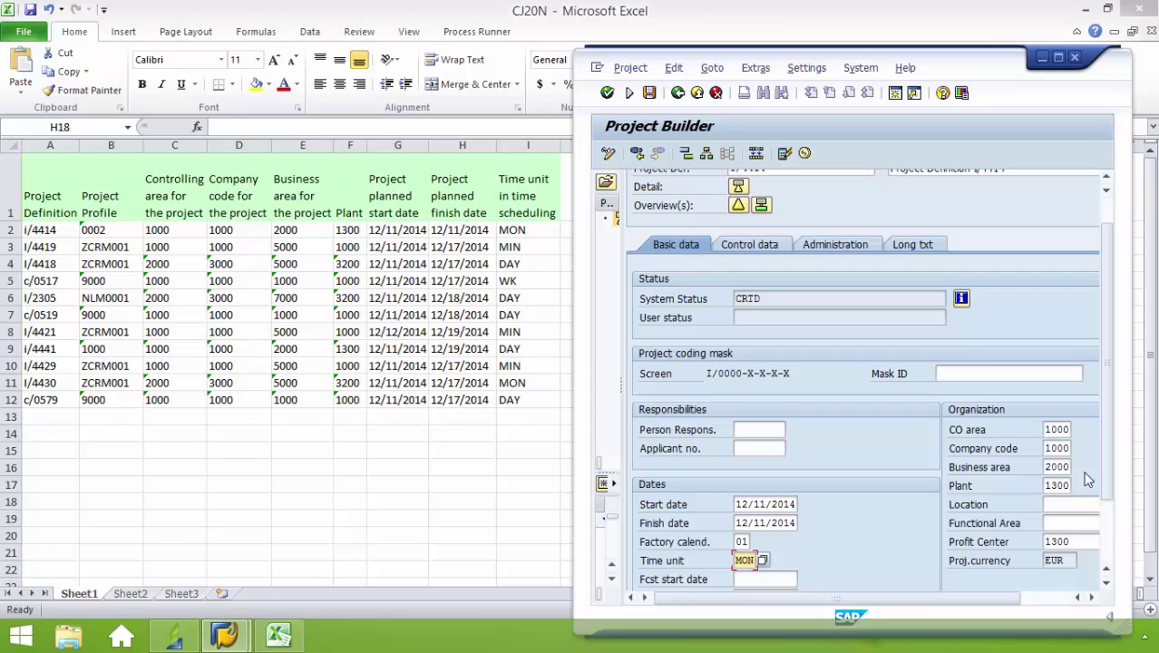
pyautogui.moveTo(1111, 478); pyautogui.dragTo(1108, 519)
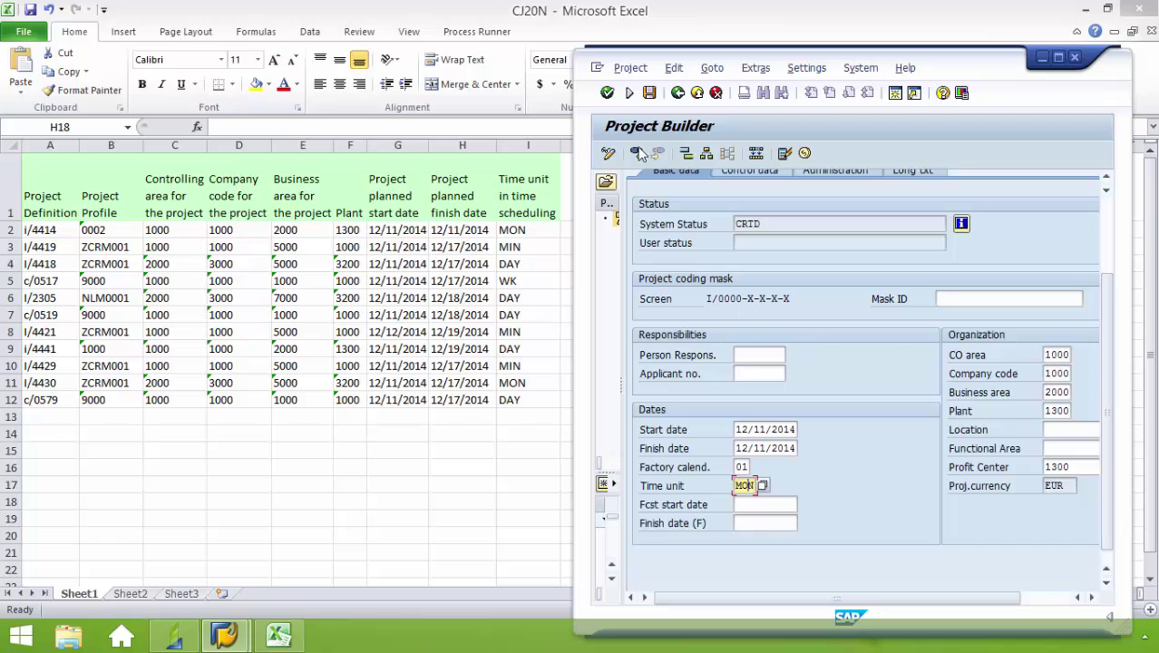
pyautogui.click(606, 94)
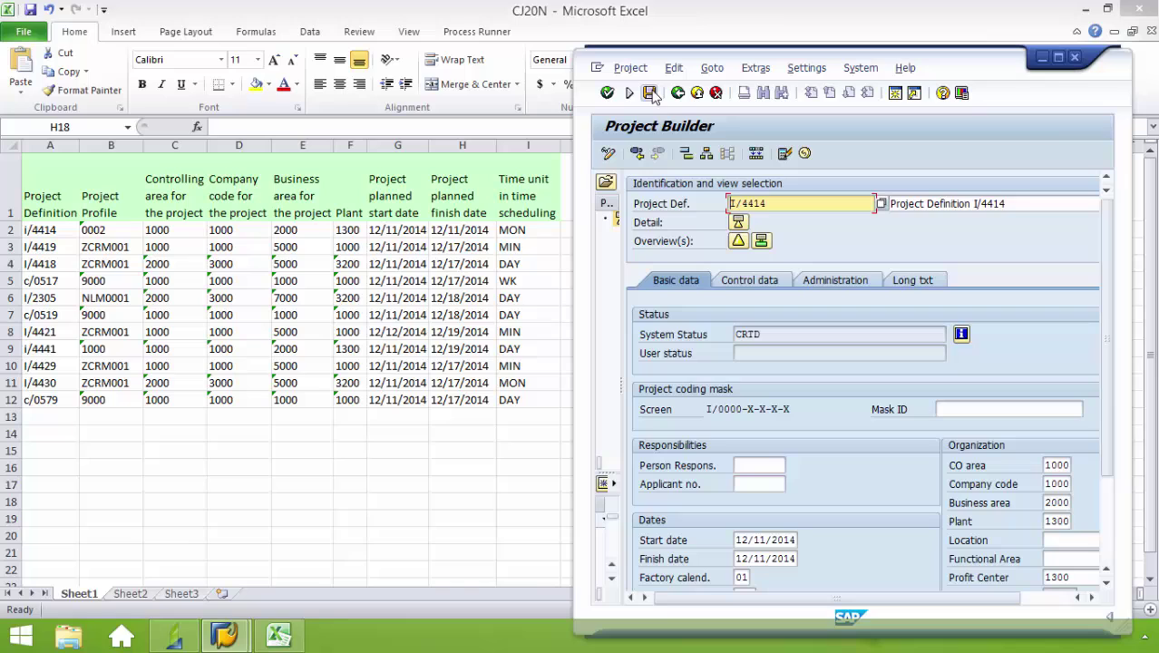
pyautogui.click(649, 93)
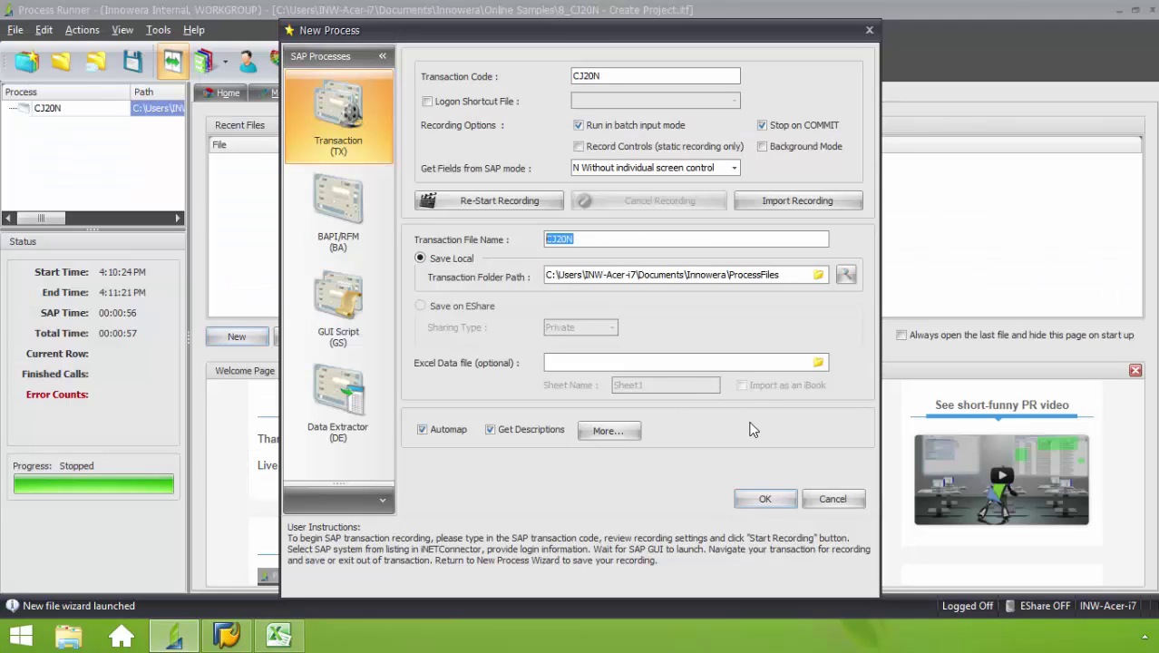
# - Close the recording wizard and scroll the Mapper to review CJ20N fields mapped to columns A–I
pyautogui.click(754, 500)
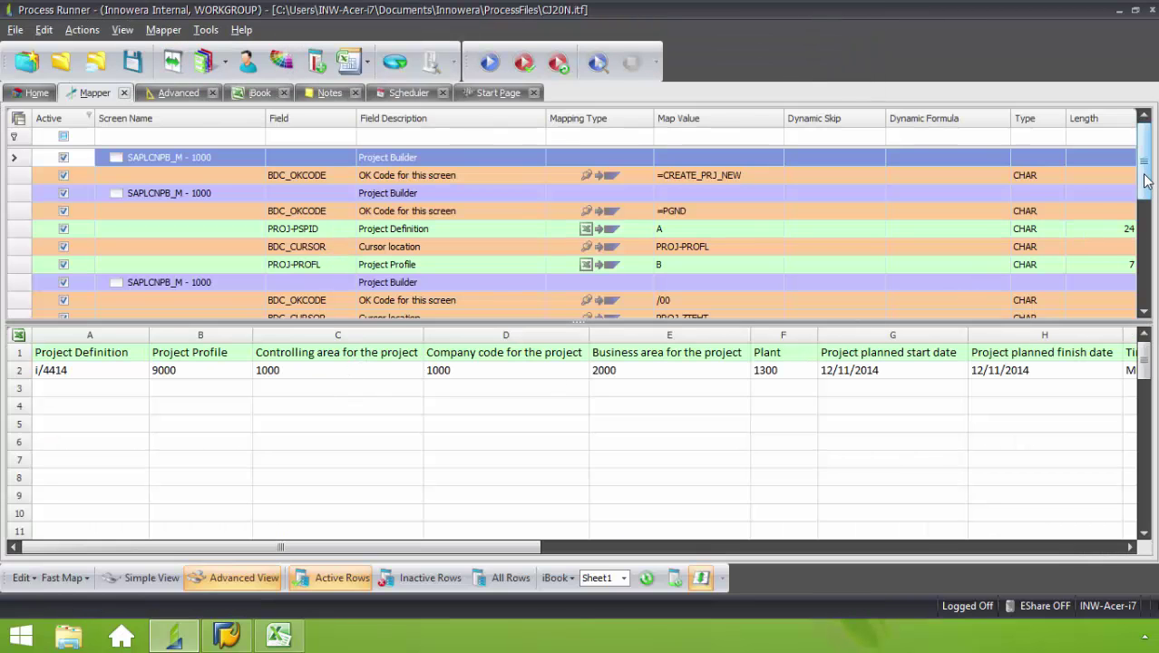
pyautogui.moveTo(1145, 180); pyautogui.dragTo(1147, 166)
pyautogui.moveTo(1154, 205); pyautogui.dragTo(1149, 258)
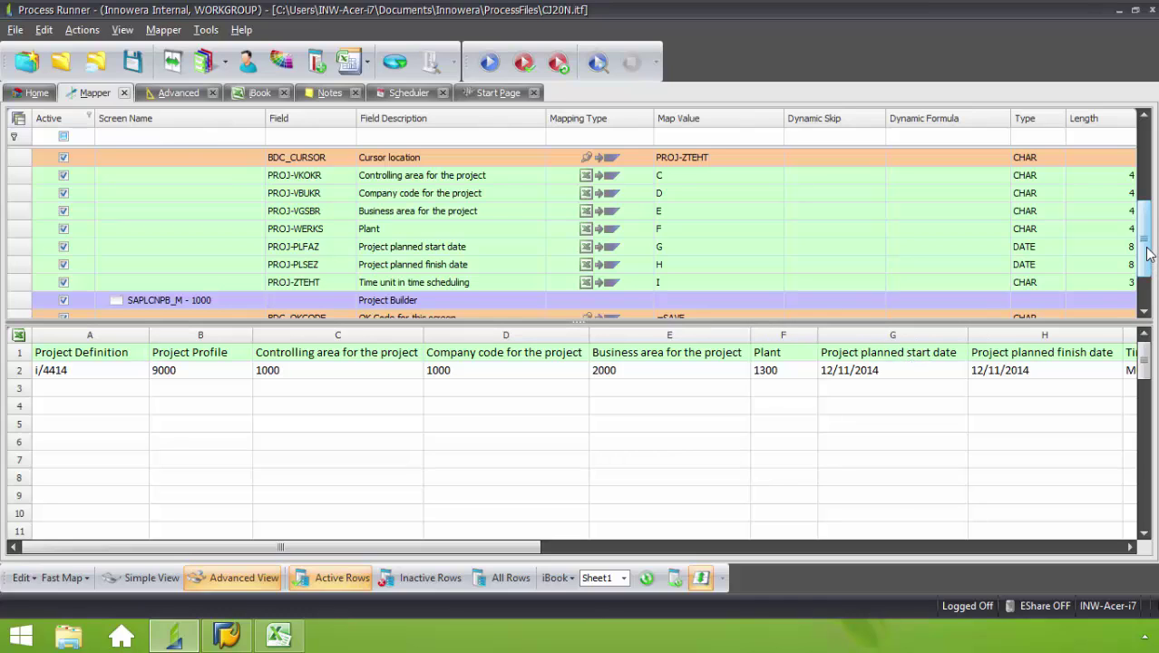
pyautogui.moveTo(1149, 258); pyautogui.dragTo(1152, 286)
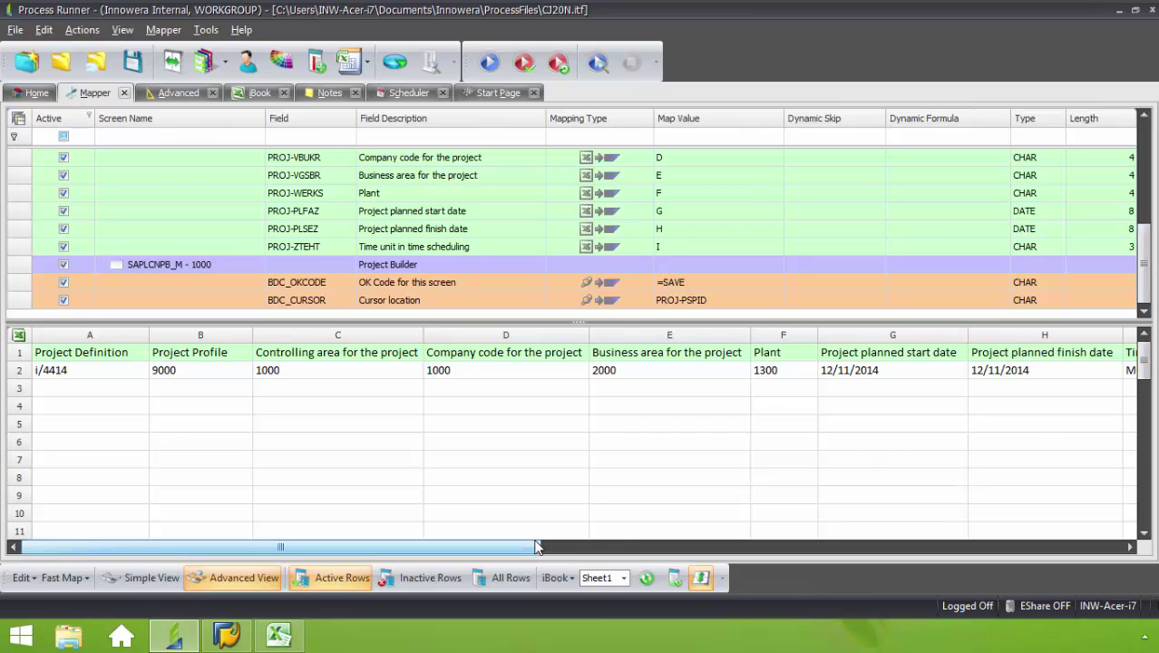
pyautogui.moveTo(539, 547); pyautogui.dragTo(676, 542)
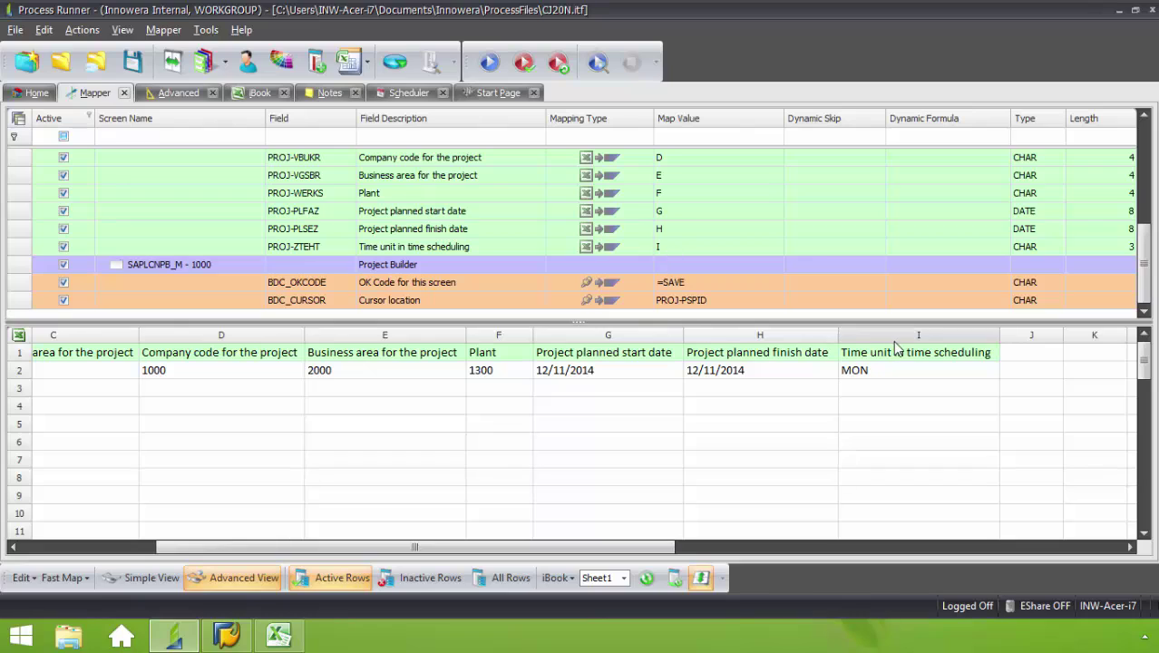
# - Use Desktop\CJ20N.xlsx as the external data file and set the end row to 12
pyautogui.click(36, 93)
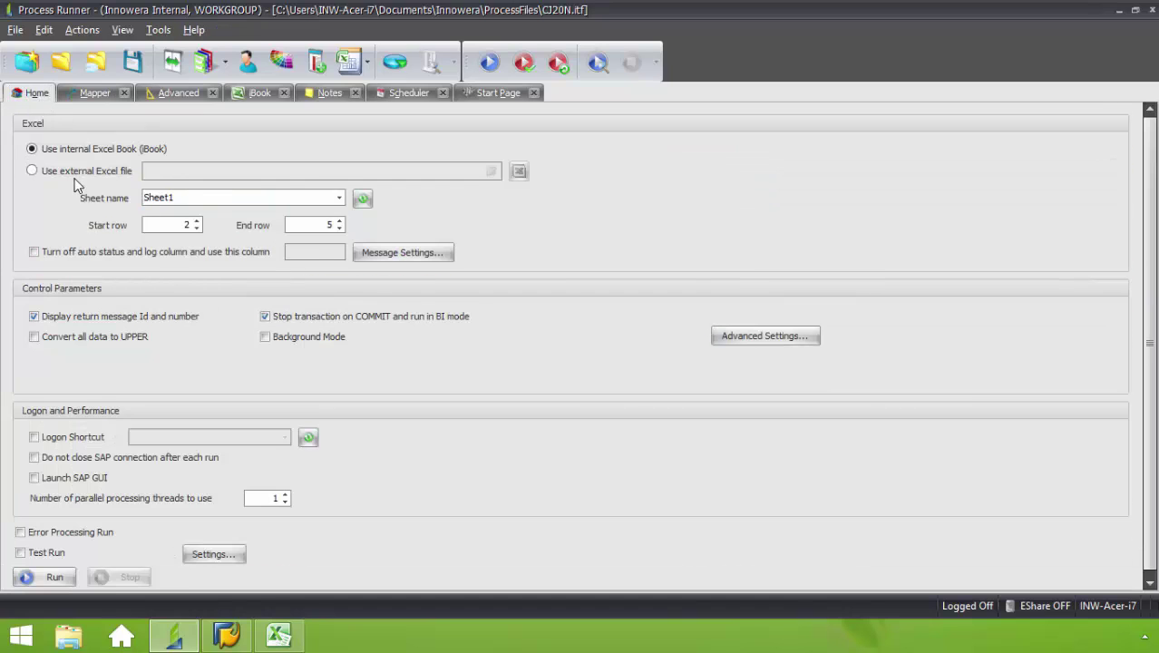
pyautogui.click(39, 171)
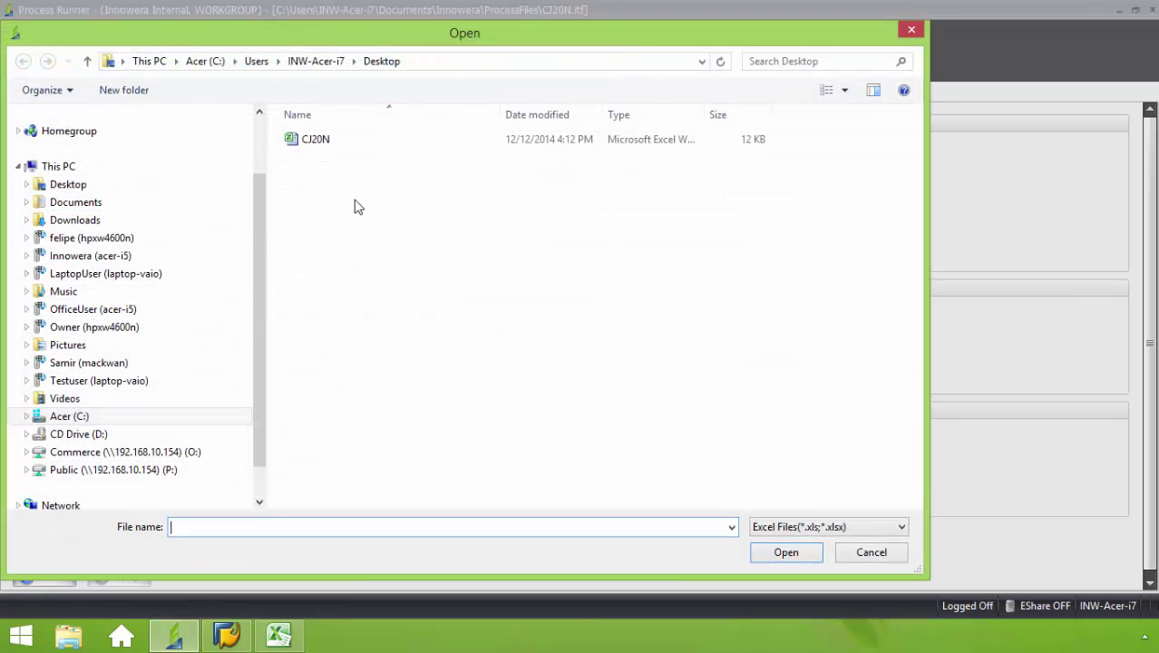
pyautogui.click(326, 141)
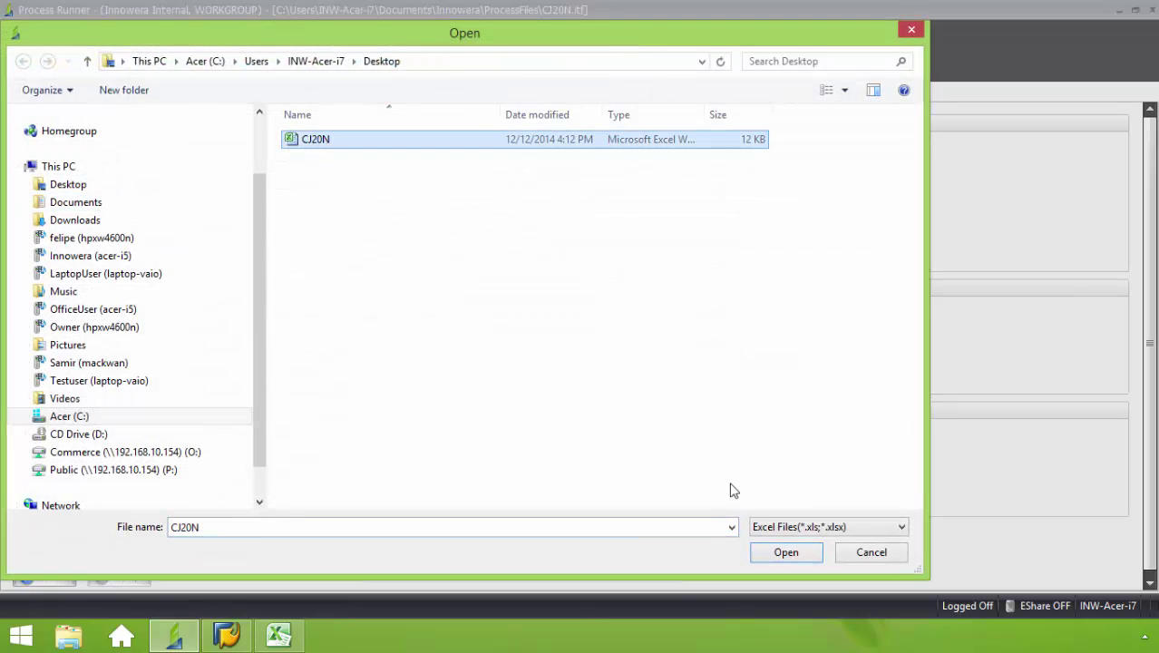
pyautogui.click(782, 553)
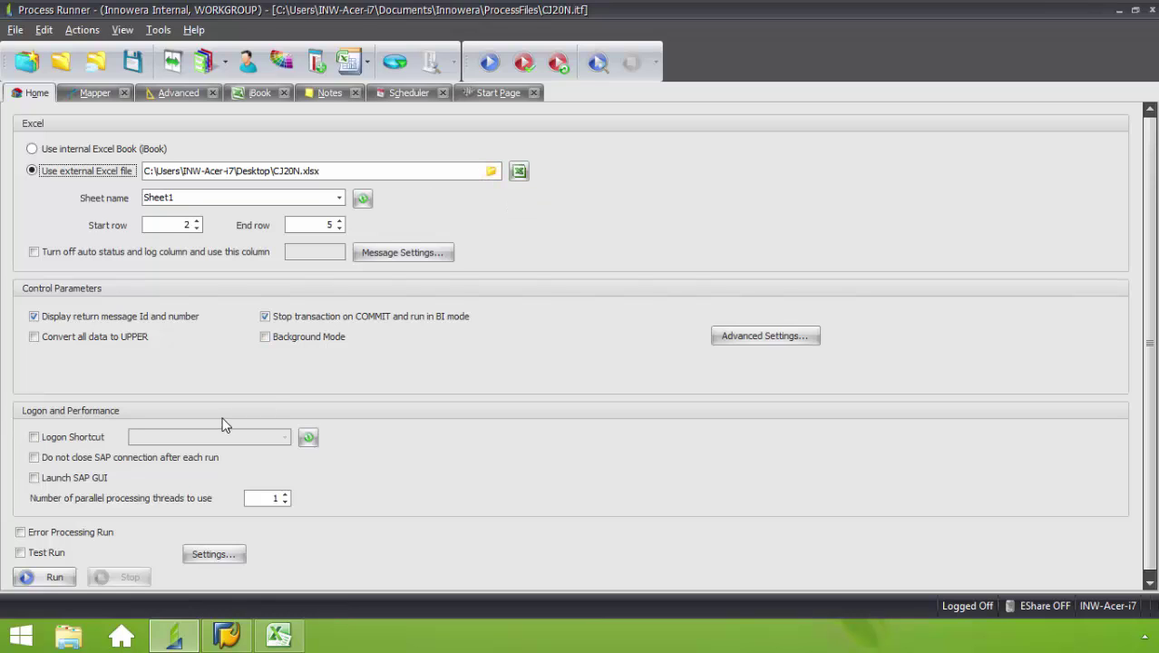
pyautogui.click(331, 225)
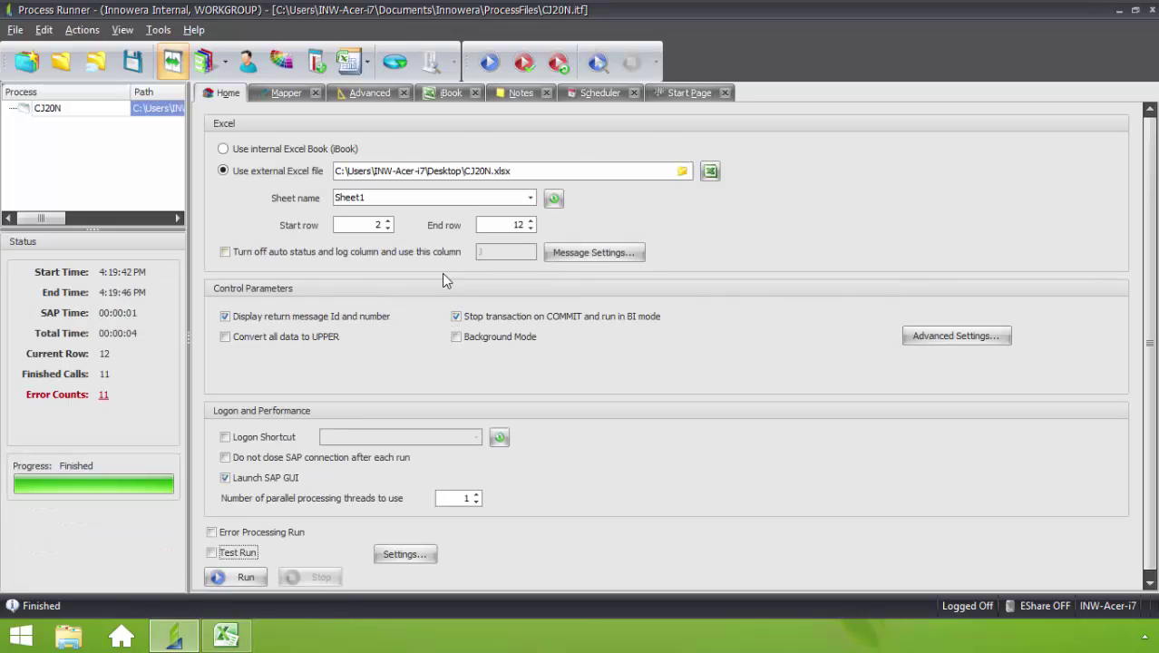
# - Execute a test run of the CJ20N upload, accepting the warning and logging on to SAP
pyautogui.click(216, 555)
pyautogui.click(234, 575)
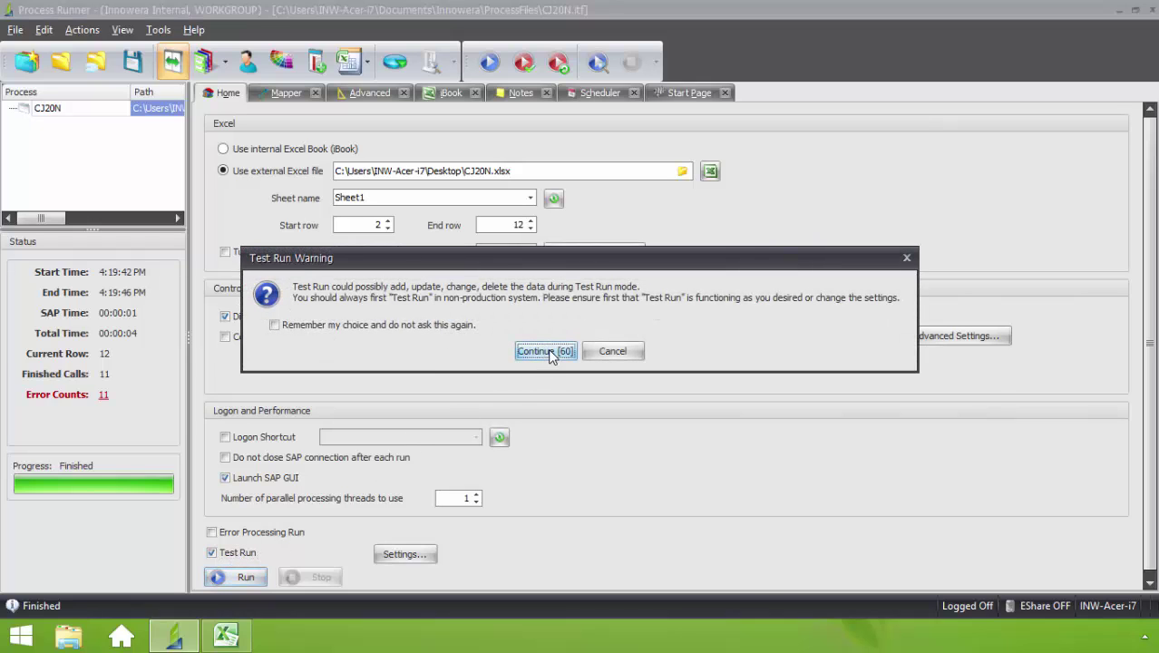
pyautogui.click(546, 351)
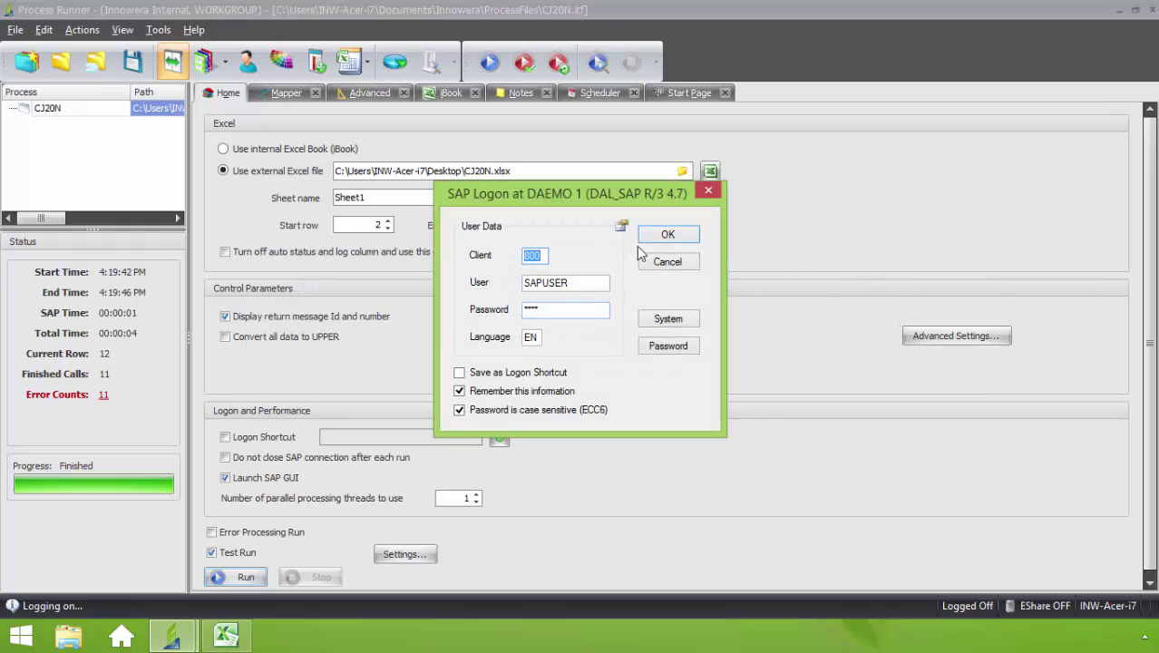
pyautogui.click(665, 236)
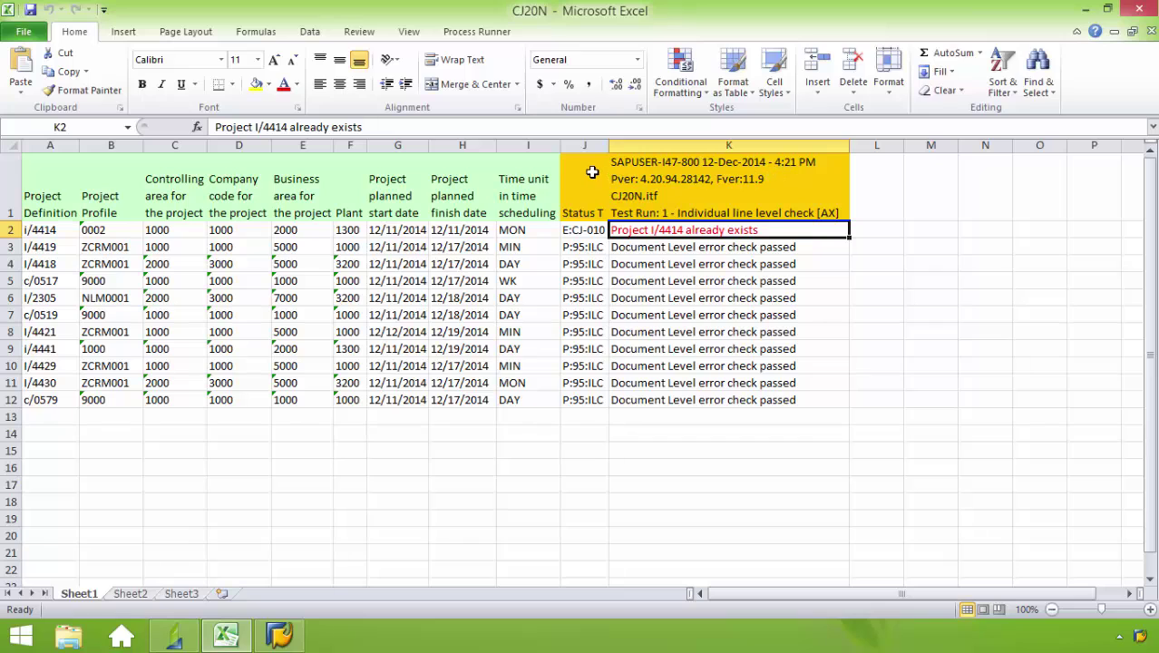
# - Delete the entire test-result columns J and K, then minimize Excel
pyautogui.moveTo(592, 171); pyautogui.dragTo(735, 419)
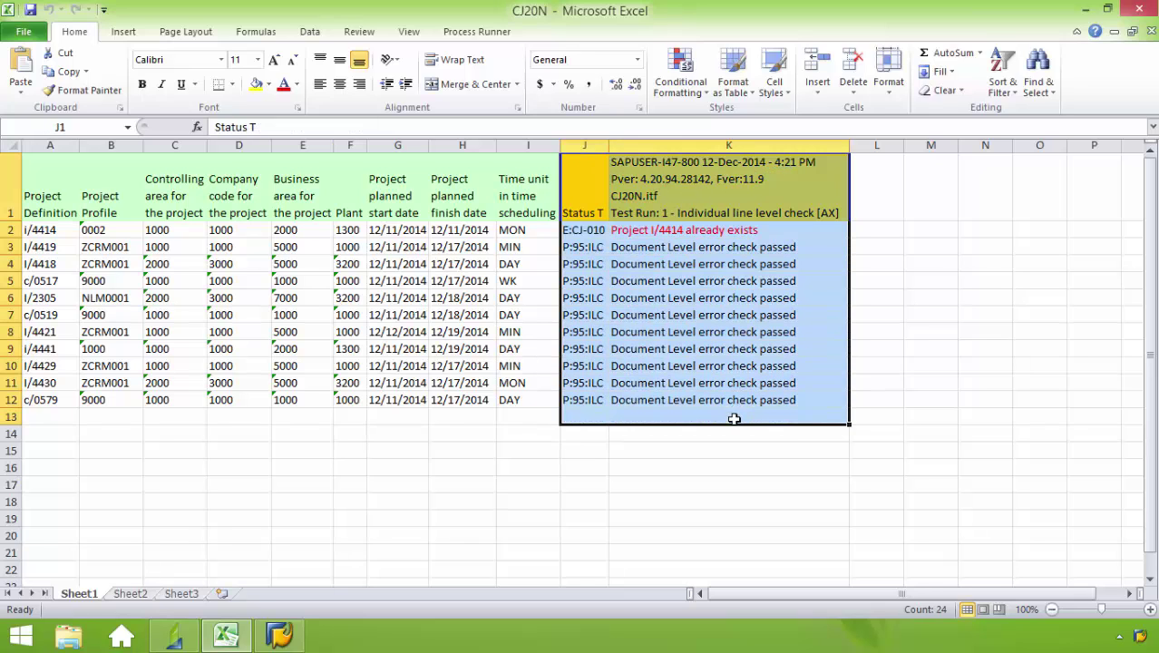
pyautogui.rightClick(692, 361)
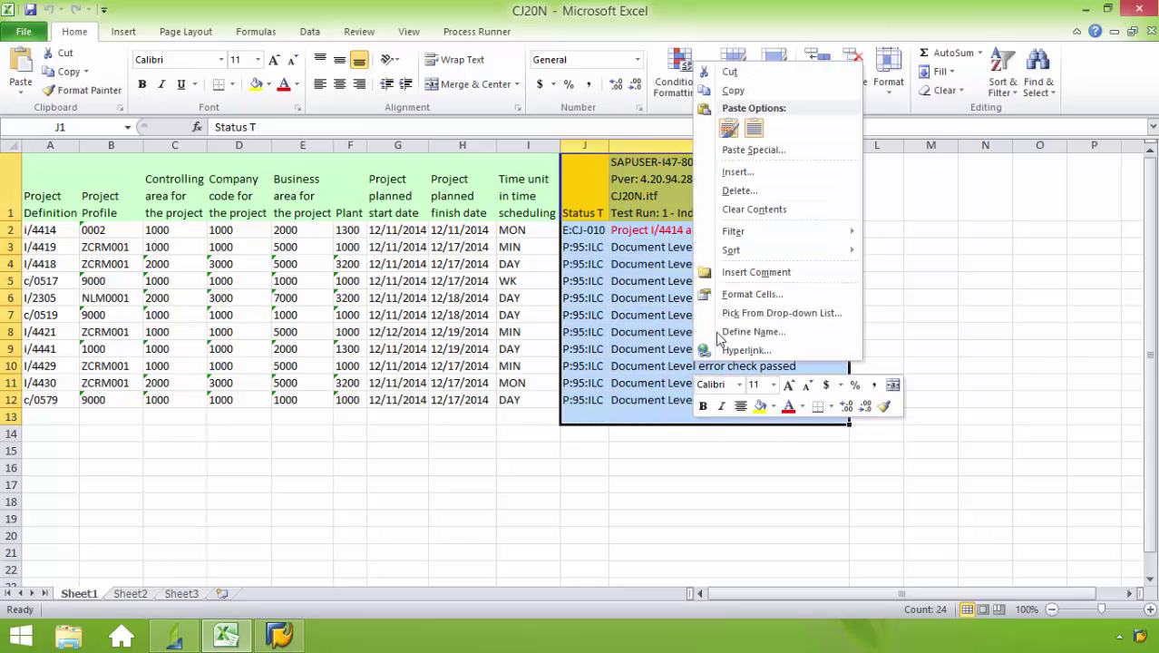
pyautogui.click(738, 190)
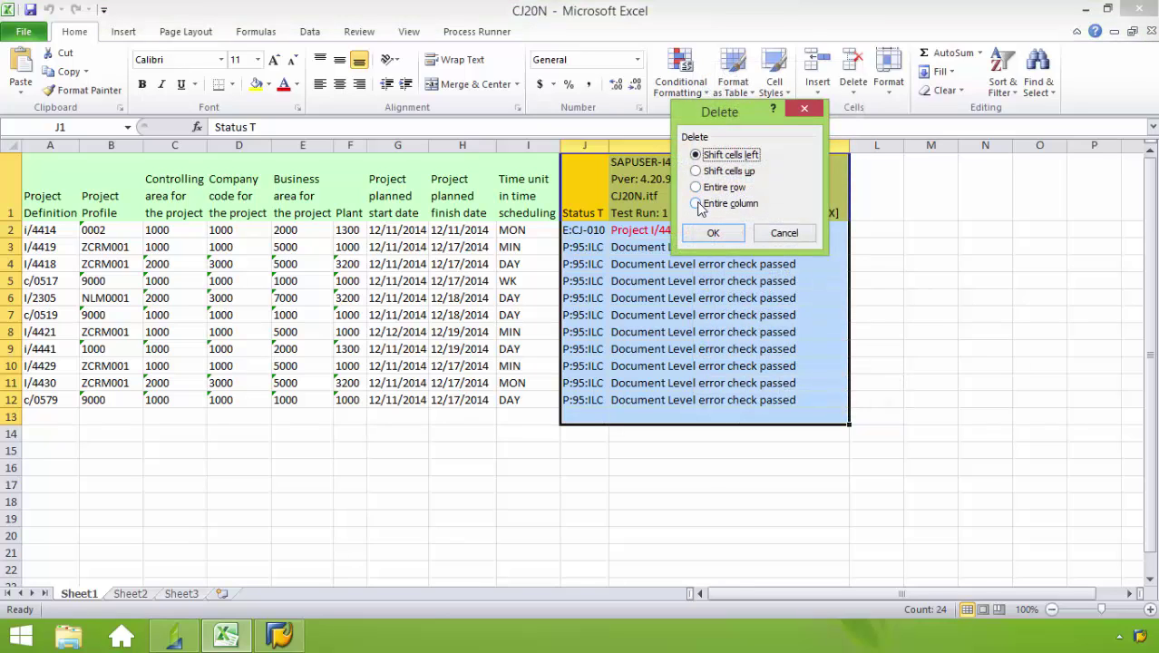
pyautogui.click(697, 204)
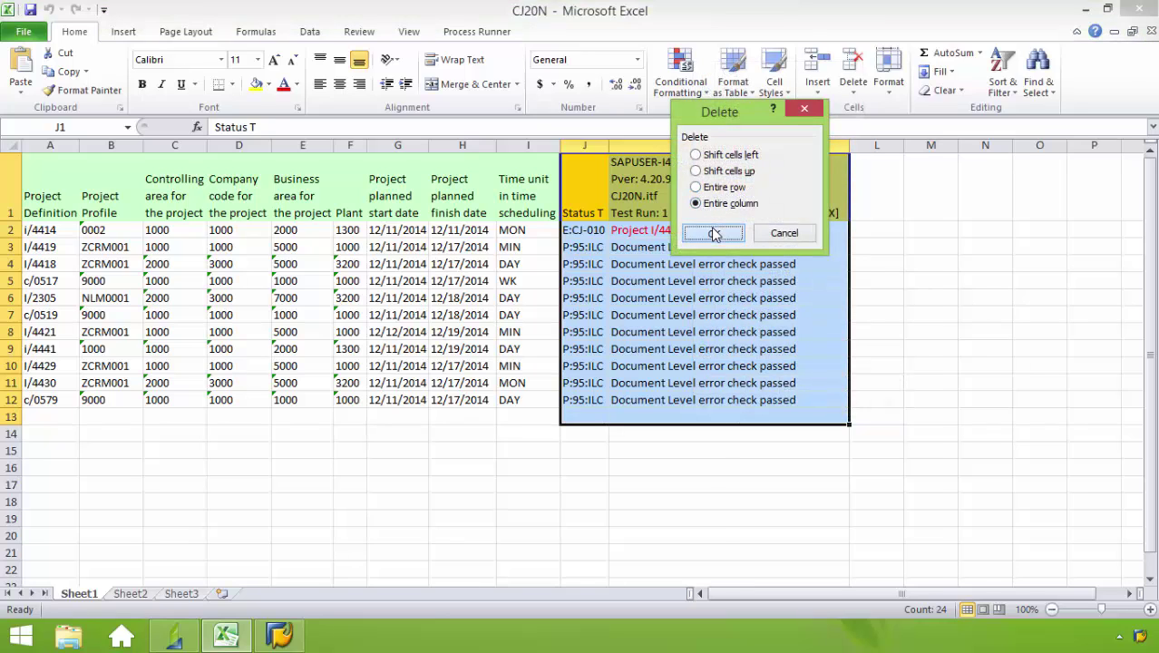
pyautogui.click(713, 234)
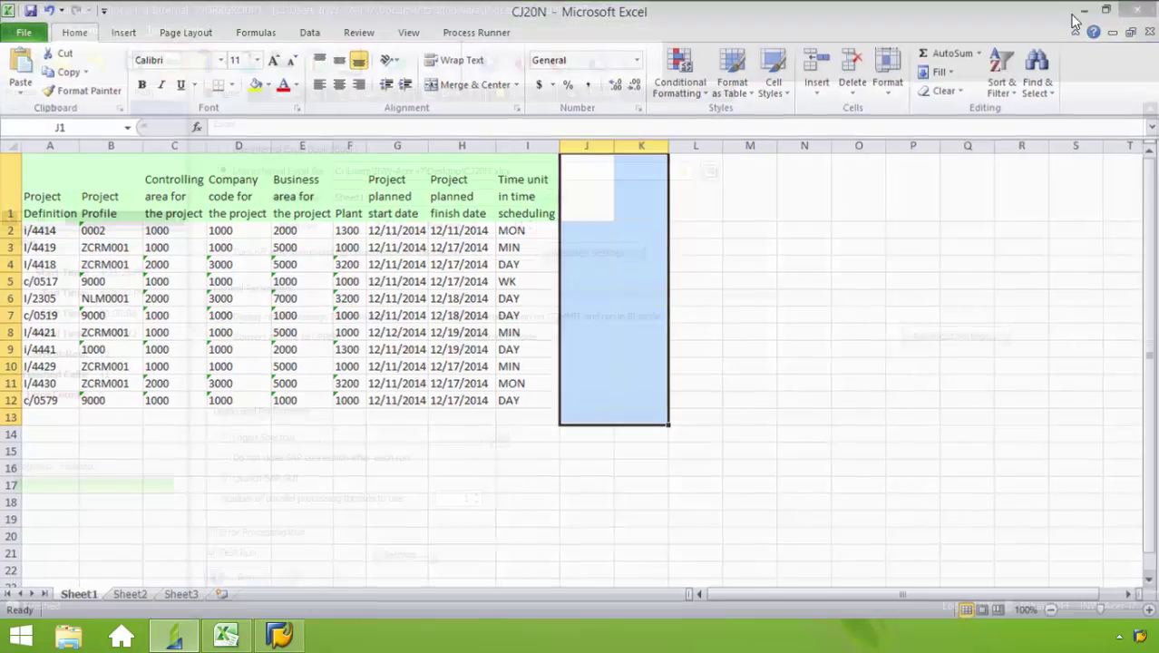
pyautogui.click(1086, 8)
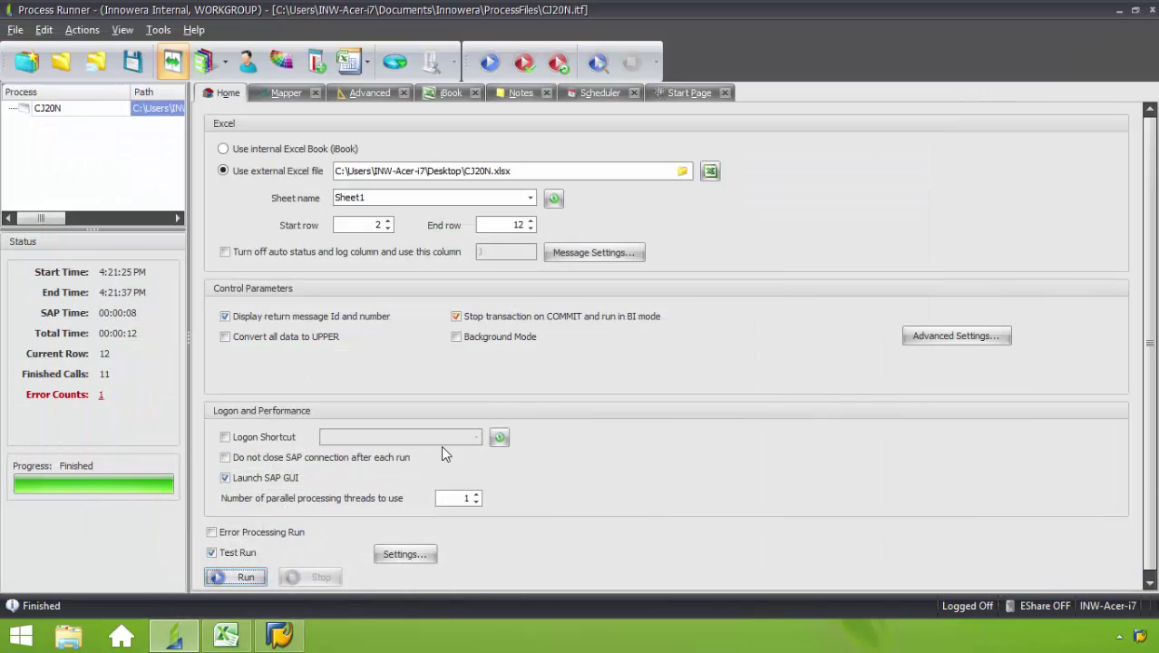
# - Switch off Test Run and start the live upload, confirming the SAP logon for client 800
pyautogui.click(213, 554)
pyautogui.click(236, 577)
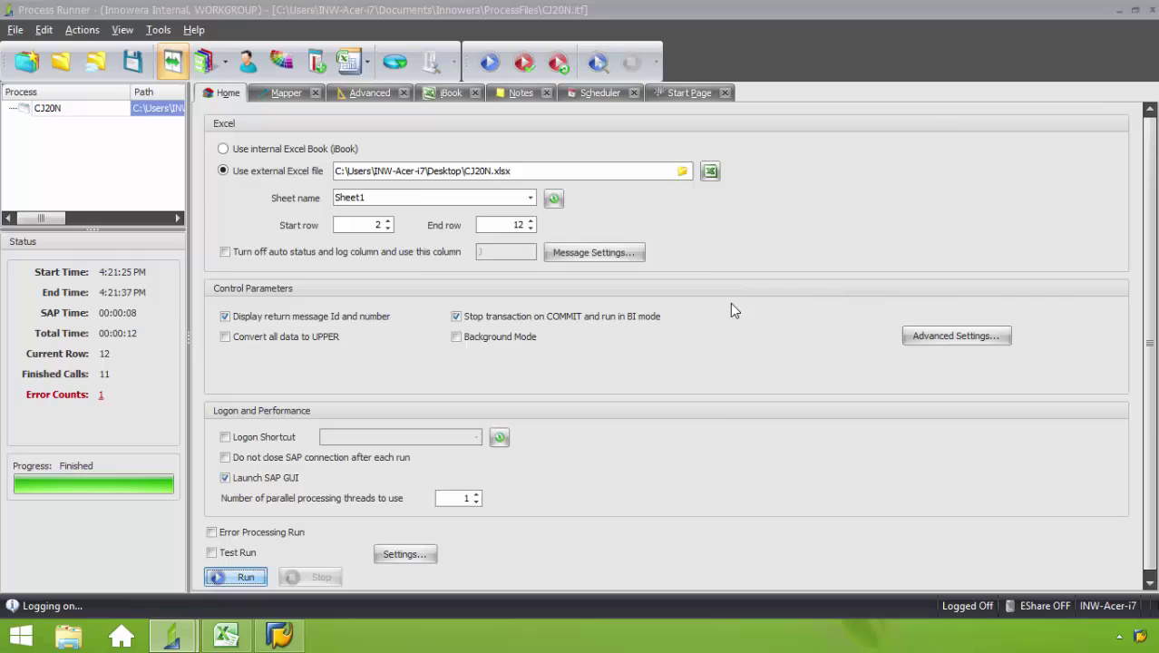
pyautogui.click(672, 238)
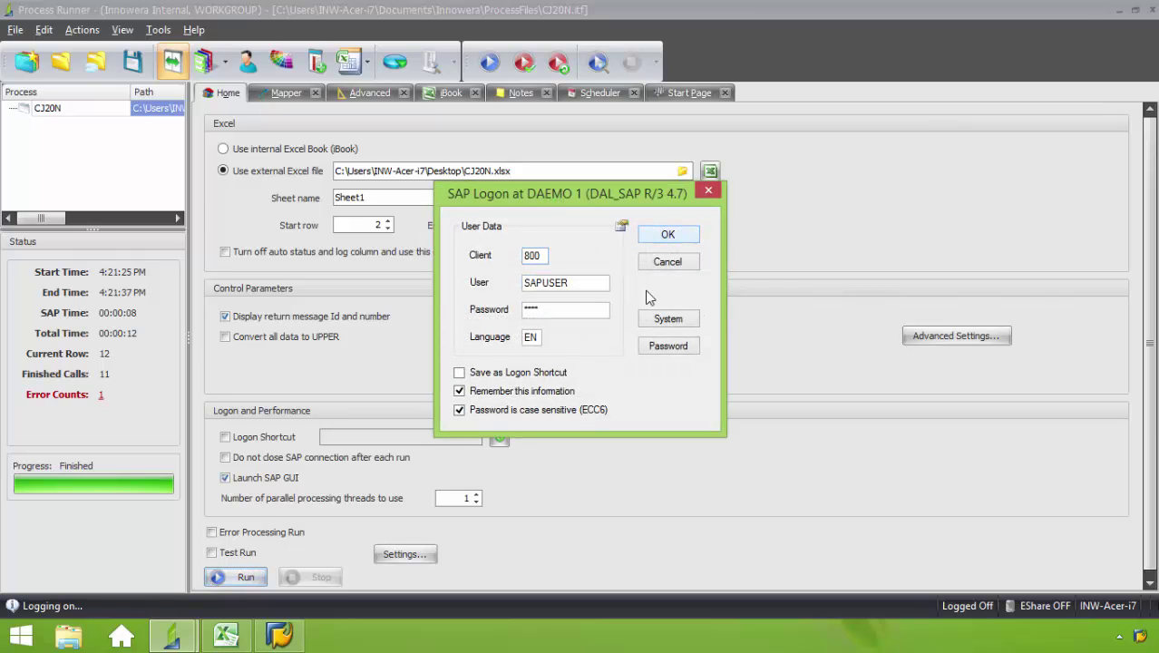